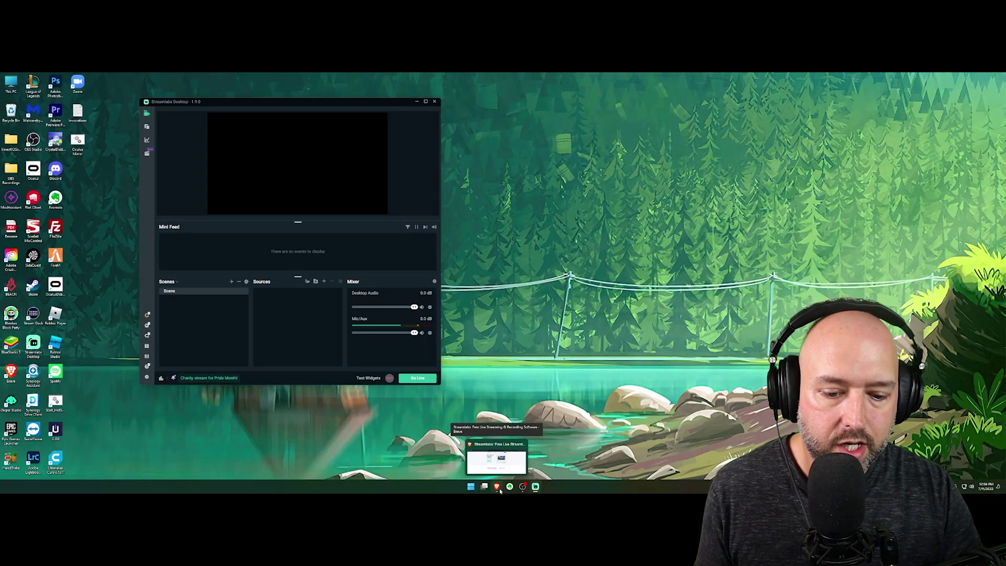
Step: In the browser on streamlabs.com, go to the Dashboard and open the Alert Box page
left_click(498, 487)
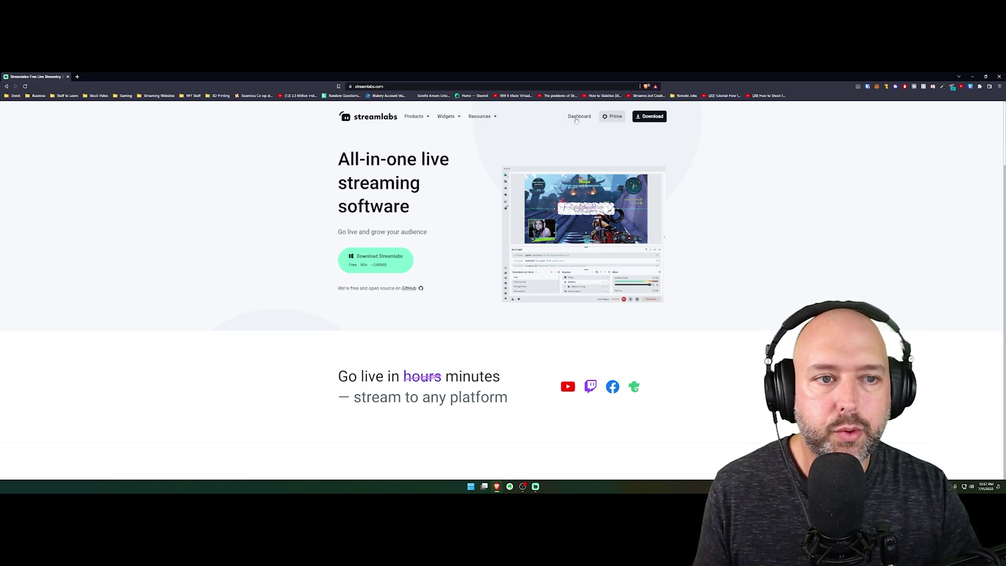
left_click(482, 135)
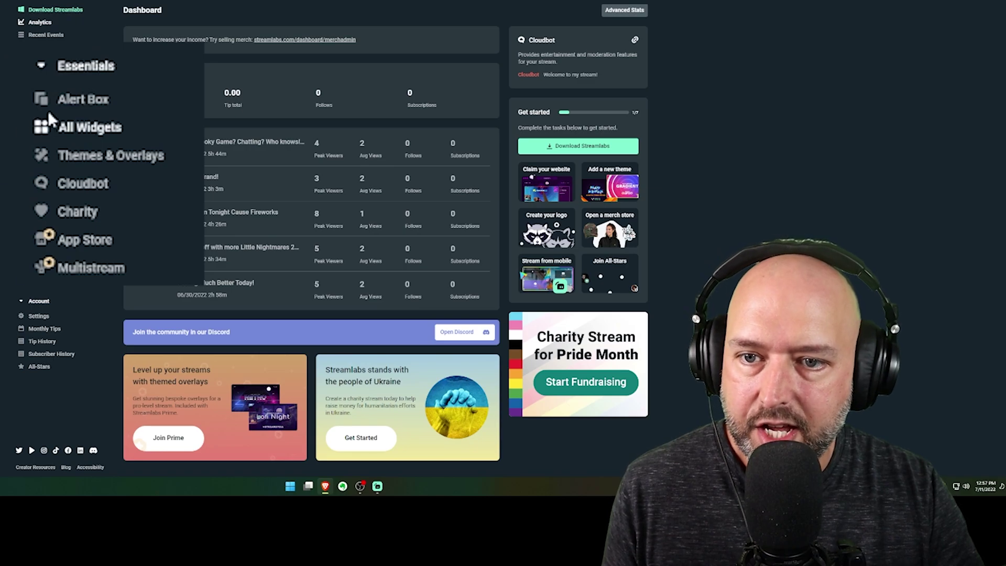
left_click(80, 110)
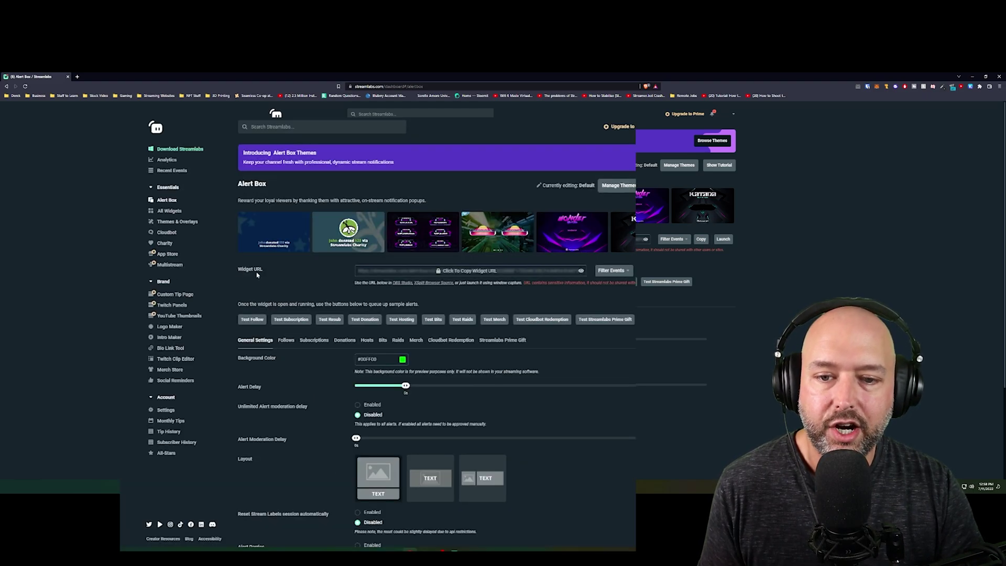
Step: Copy the Alert Box widget URL, accepting the sensitivity warning, then minimize the browser
left_click(478, 271)
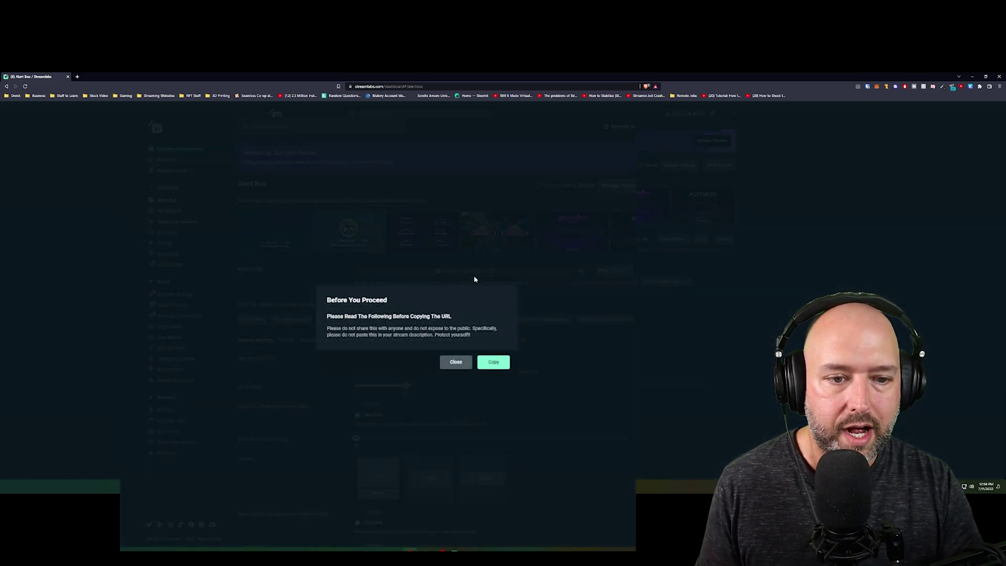
left_click(481, 363)
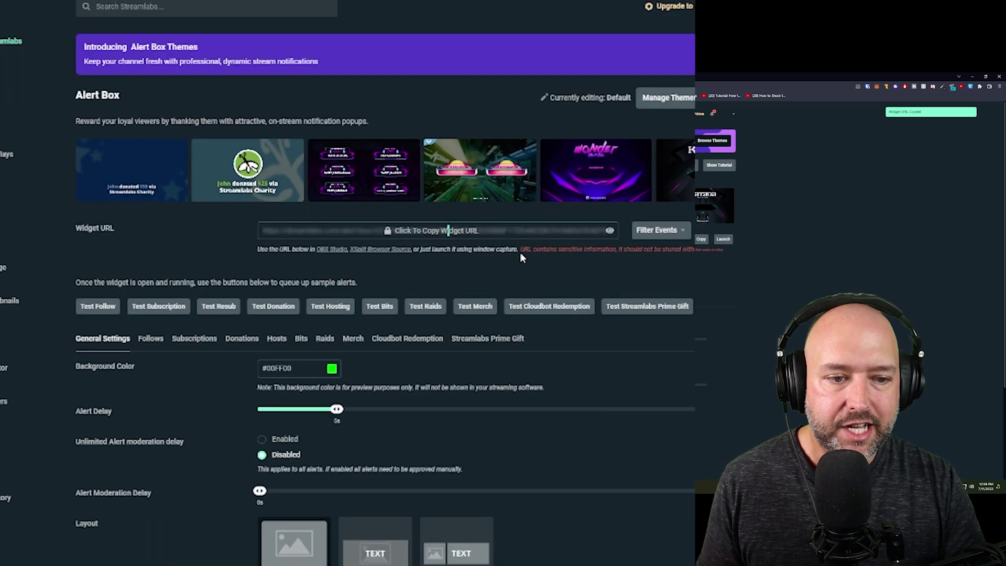
left_click_drag(521, 250, 580, 256)
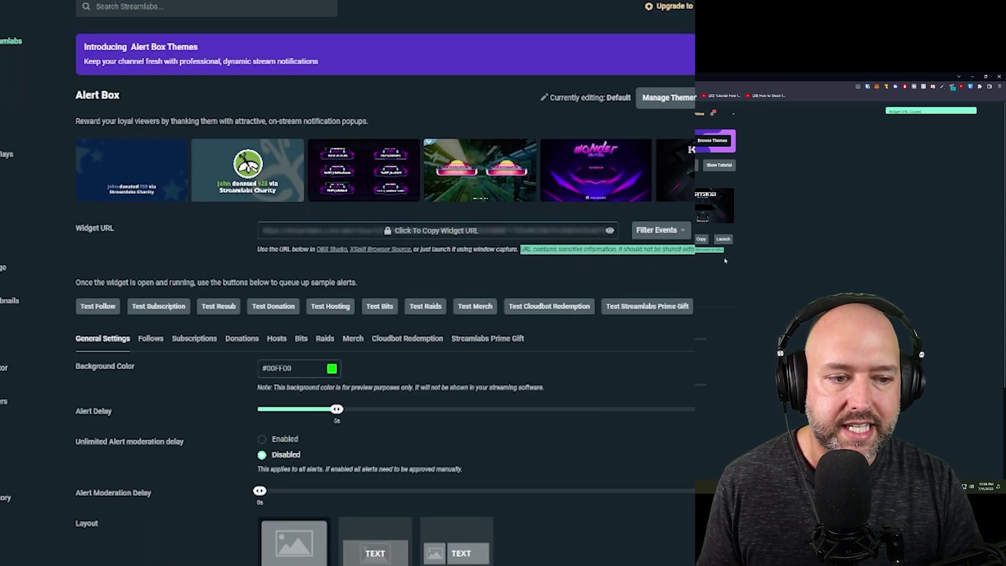
left_click(737, 270)
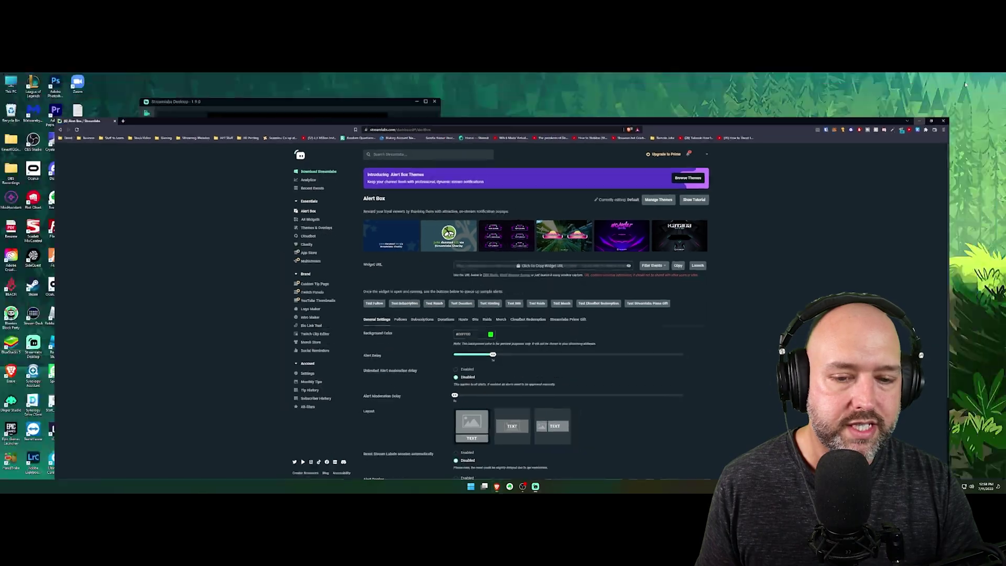
left_click(973, 78)
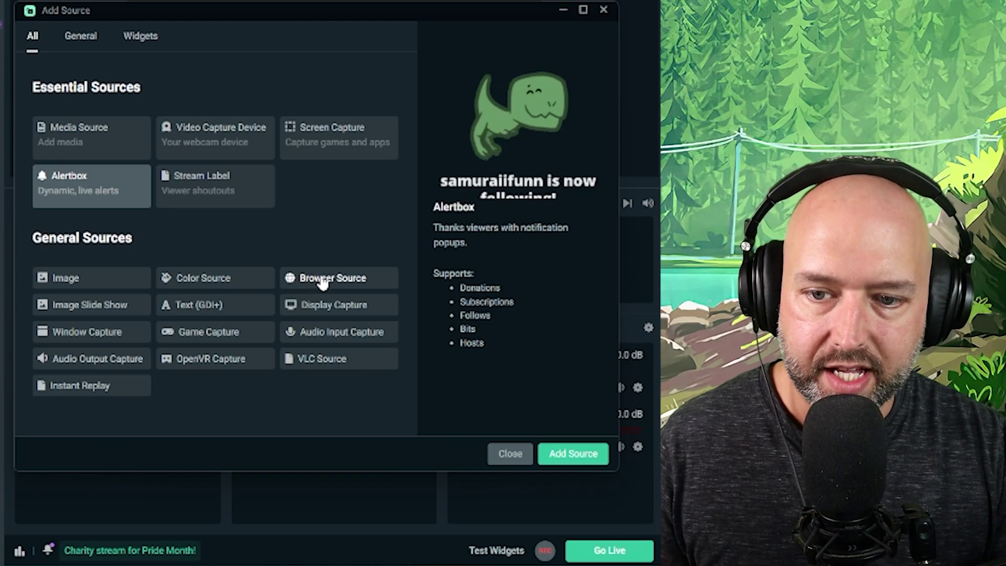
Step: Add a new Browser Source and replace its default name with 'Alerts'
left_click(322, 282)
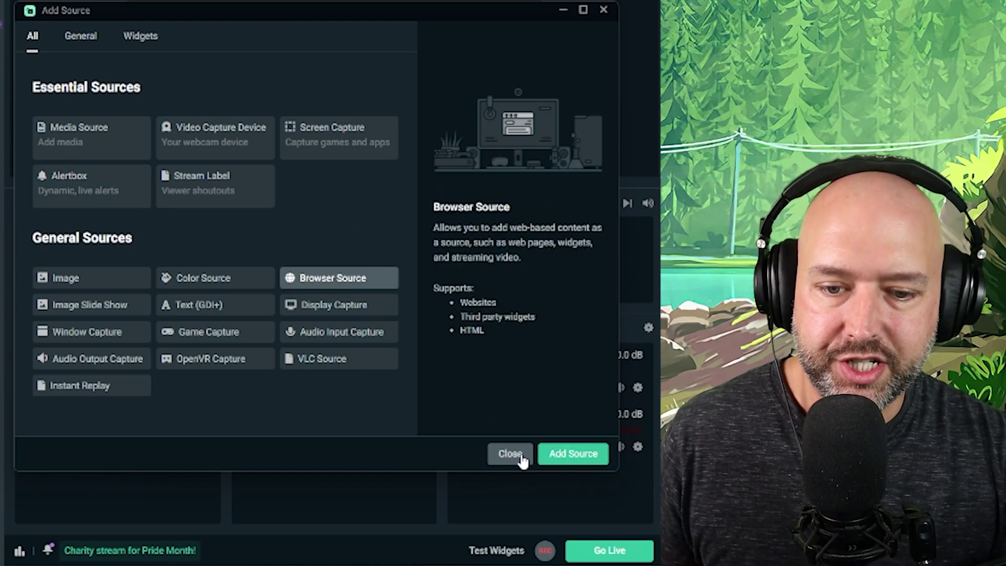
left_click(516, 456)
left_click(182, 329)
left_click(367, 301)
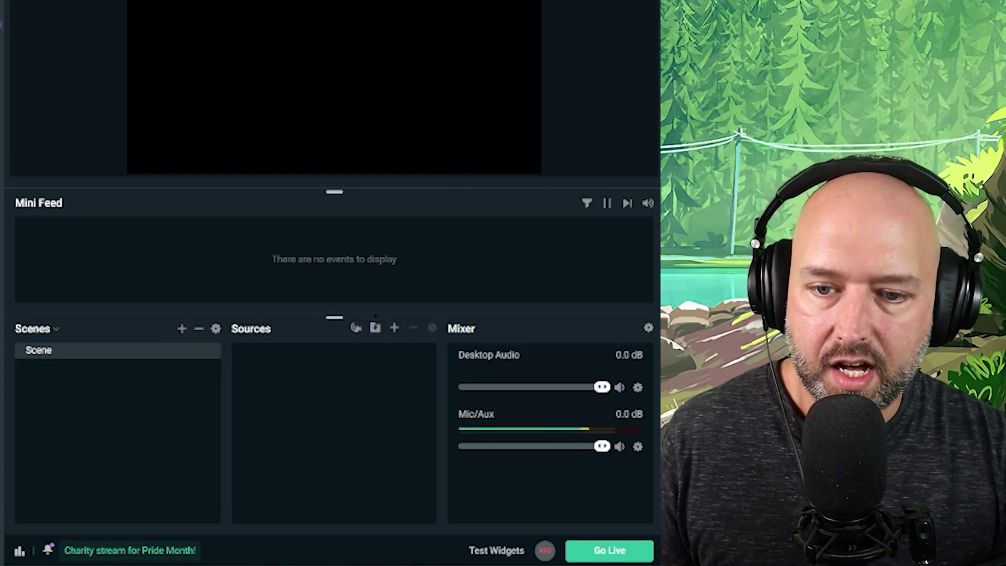
left_click(396, 328)
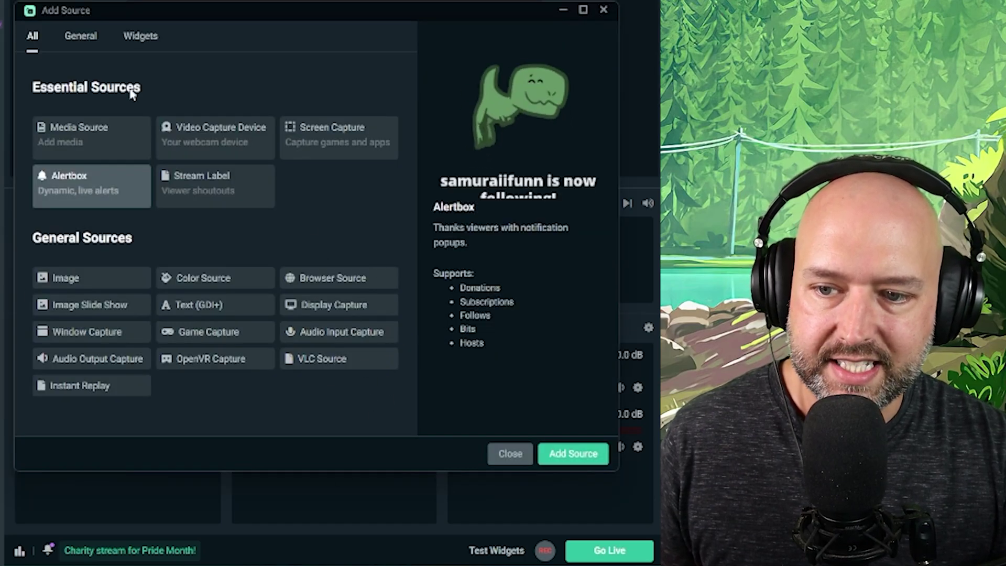
left_click(334, 283)
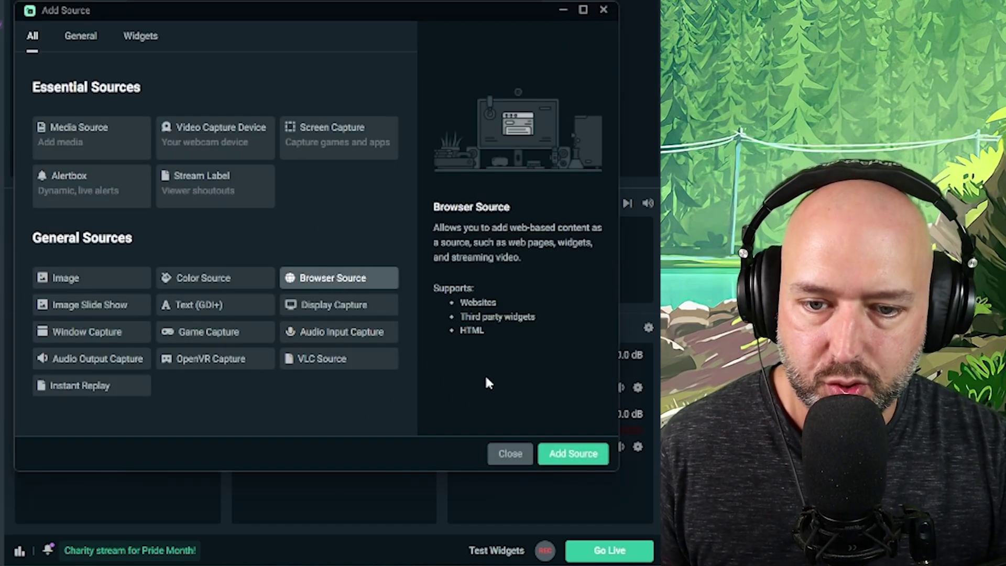
left_click(571, 456)
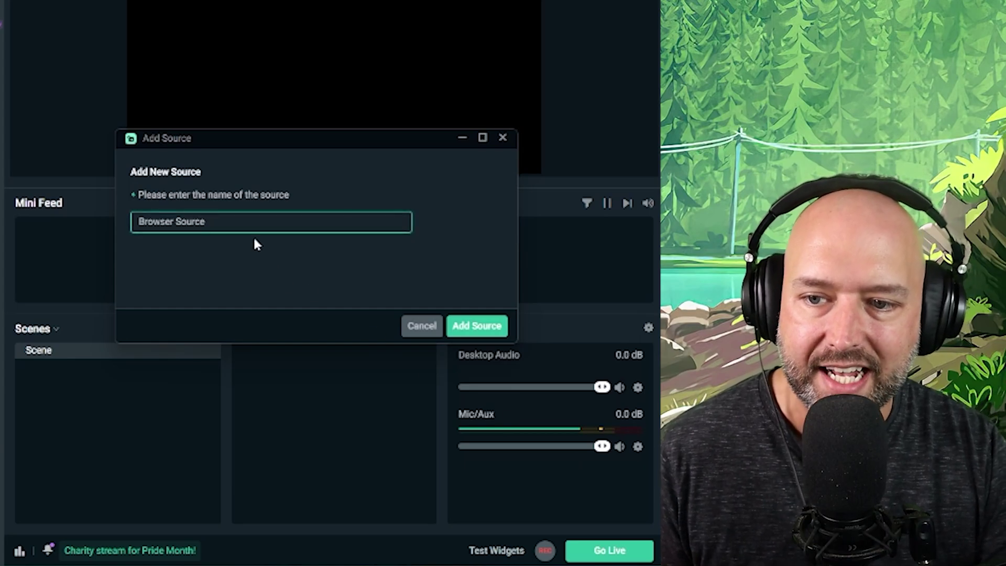
key("ctrl+a")
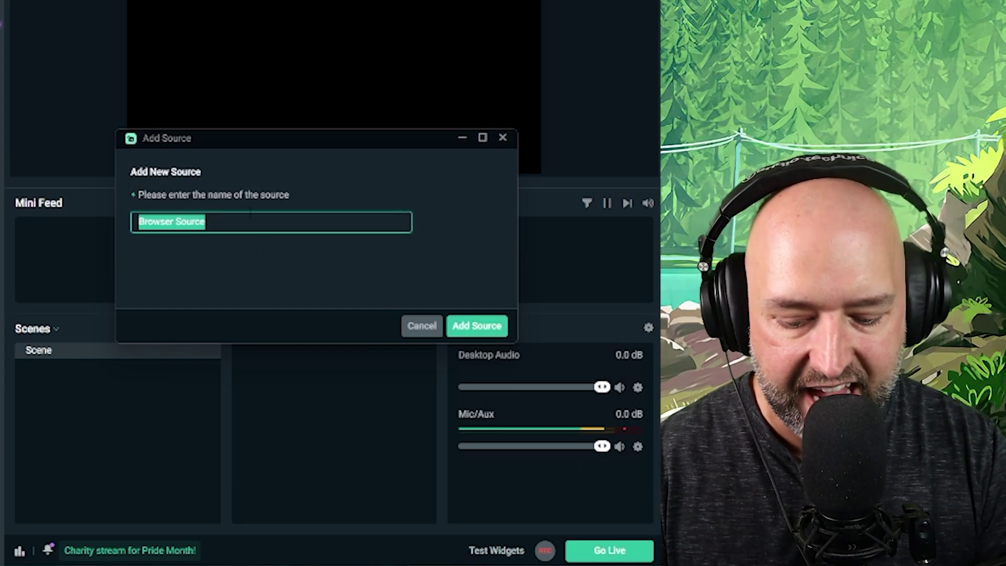
type("Alerts")
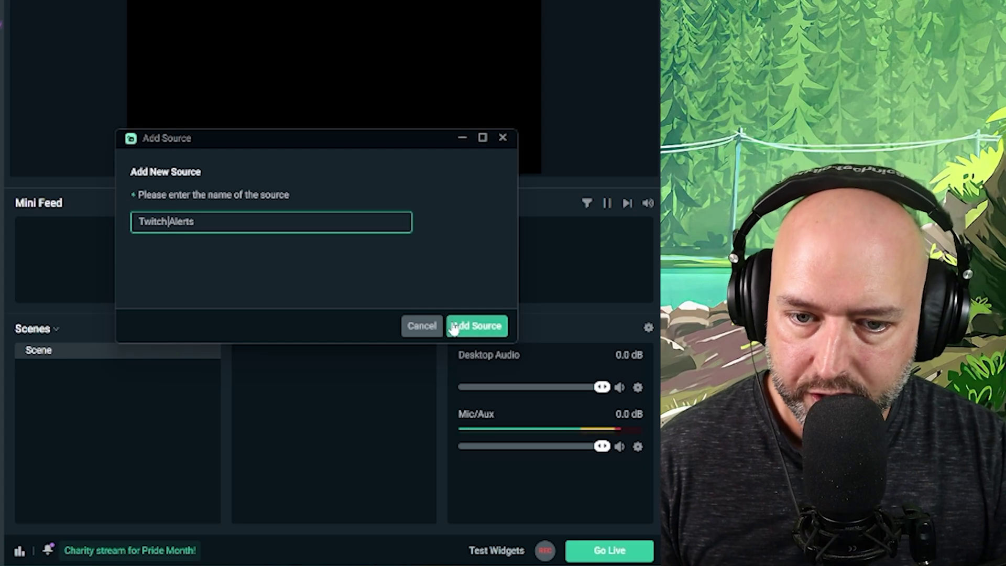
Step: Create the browser source with the pasted widget URL, width 1920 and height 1080
left_click(453, 327)
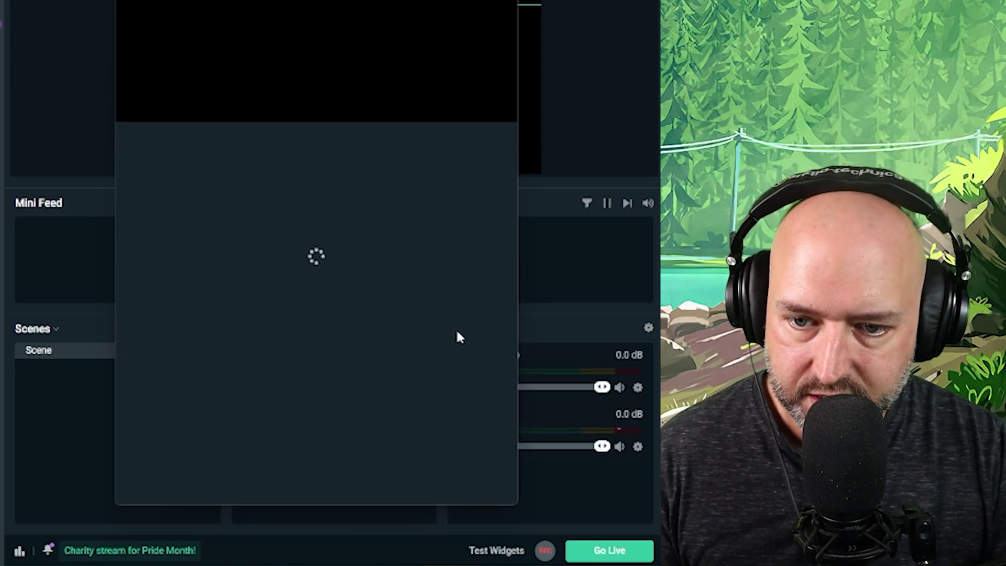
left_click(457, 180)
left_click_drag(458, 181, 220, 191)
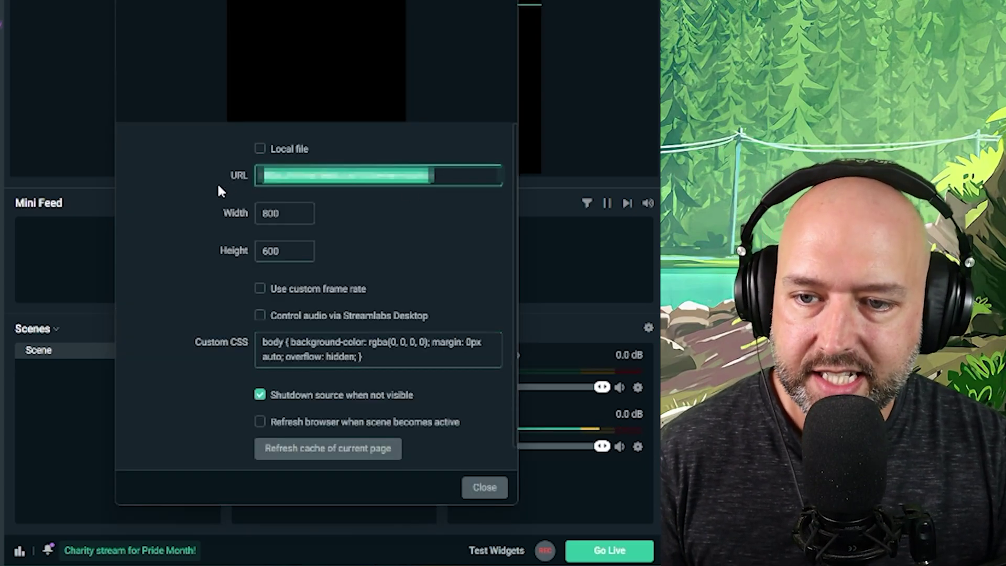
key("ctrl+v")
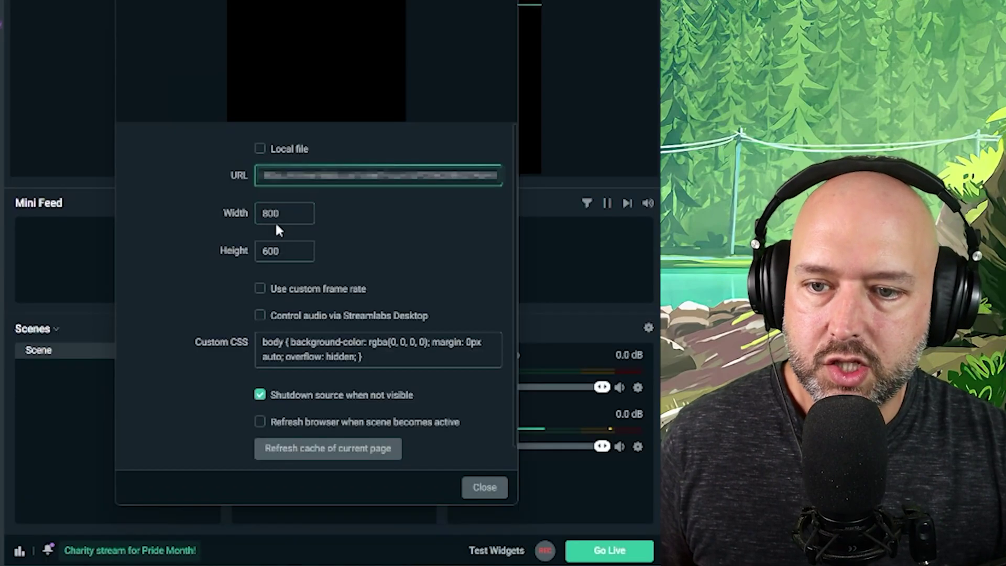
left_click(279, 214)
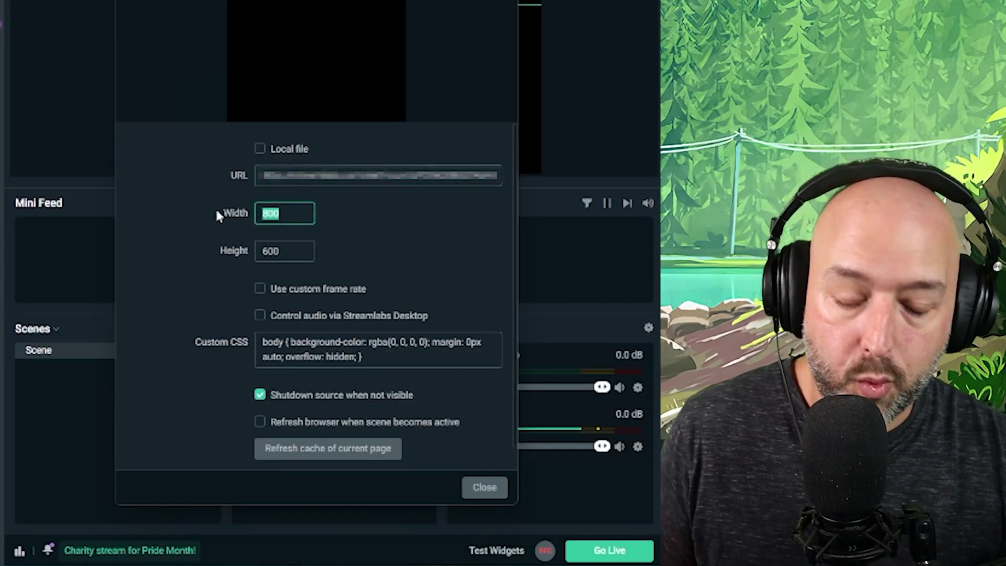
type("1920")
key("Tab")
type("1080")
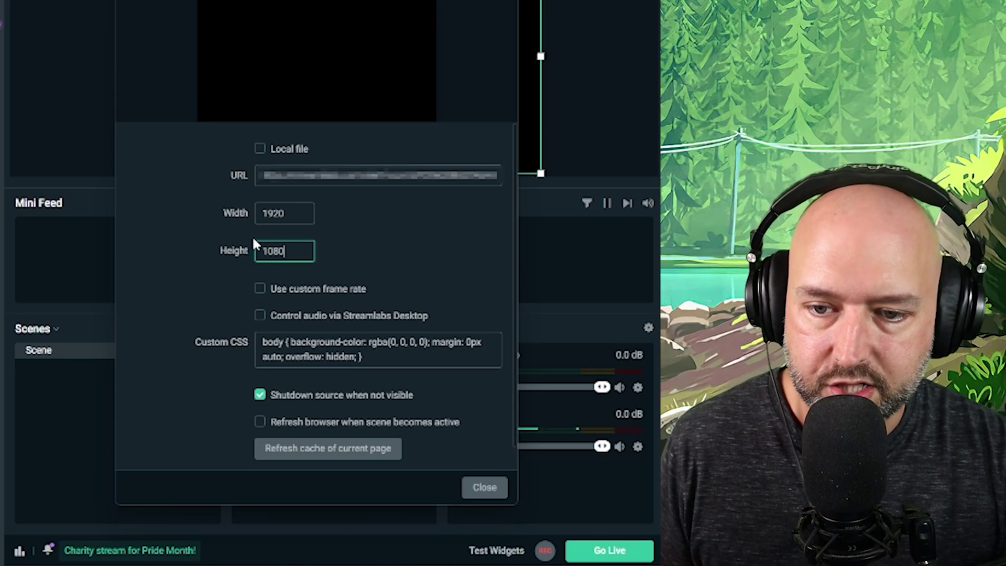
scroll(169, 318, "down", 1)
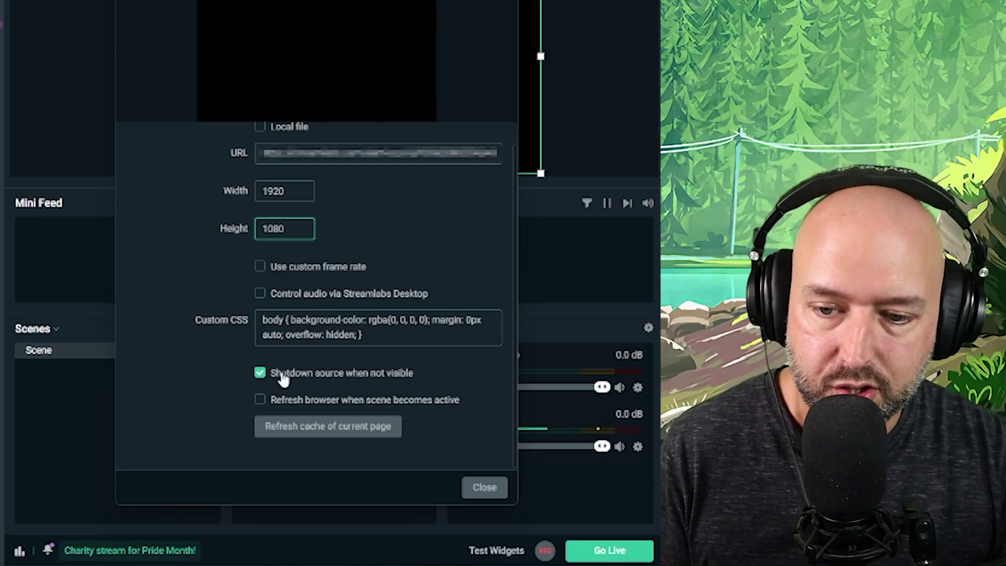
left_click(479, 488)
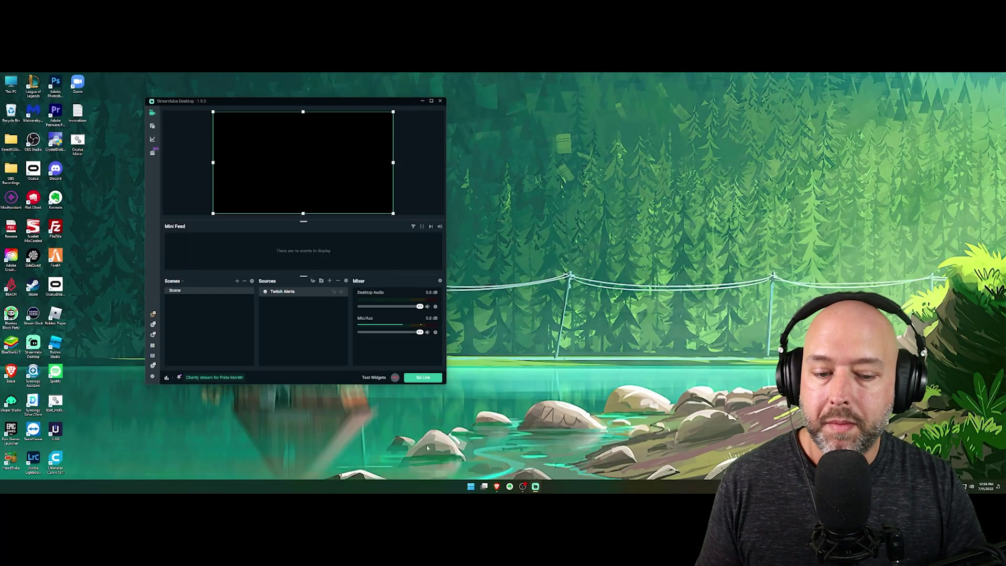
Step: Snap the browser right, send two test follow alerts, and shrink the Twitch Alerts source
left_click(495, 487)
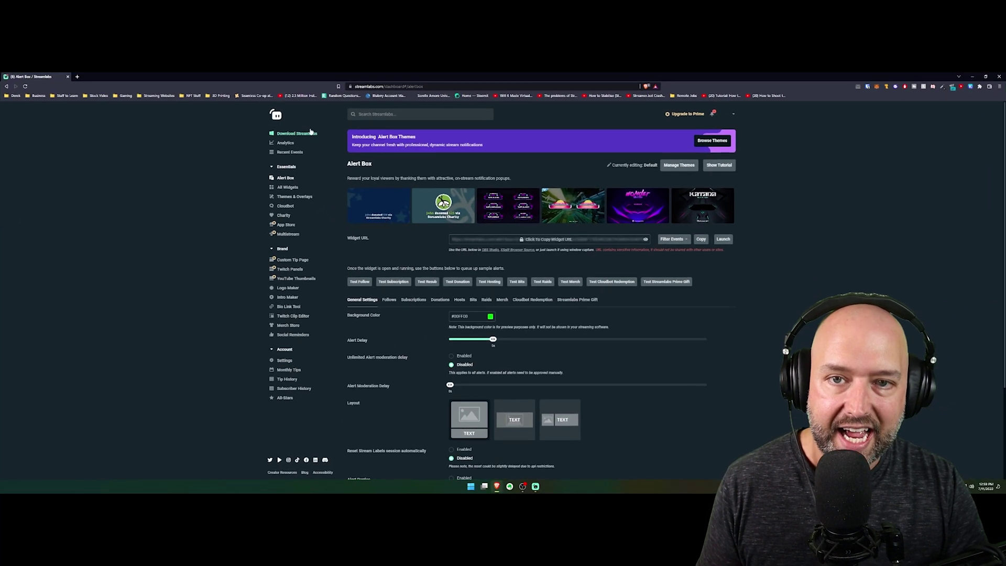
key("super+Right")
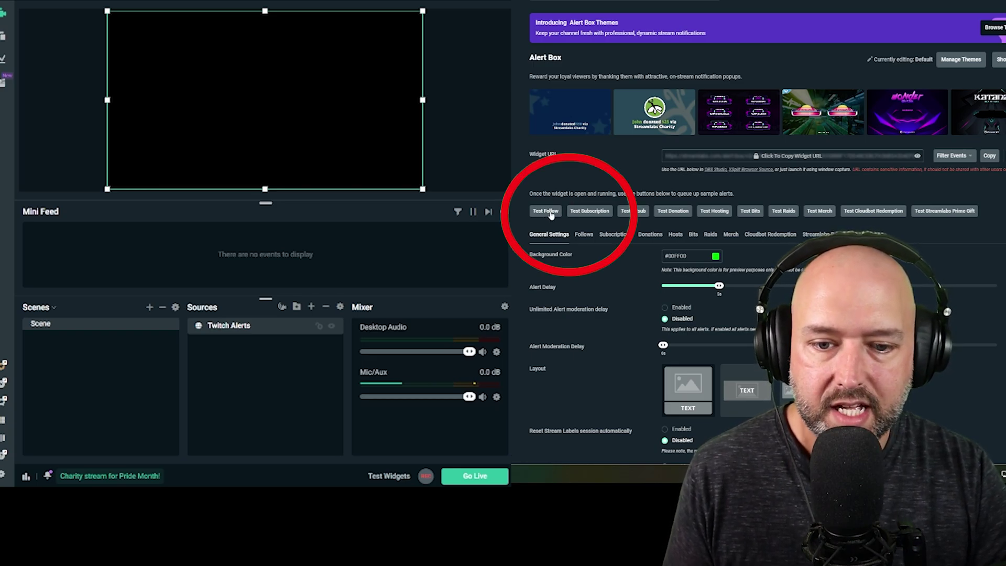
left_click(551, 212)
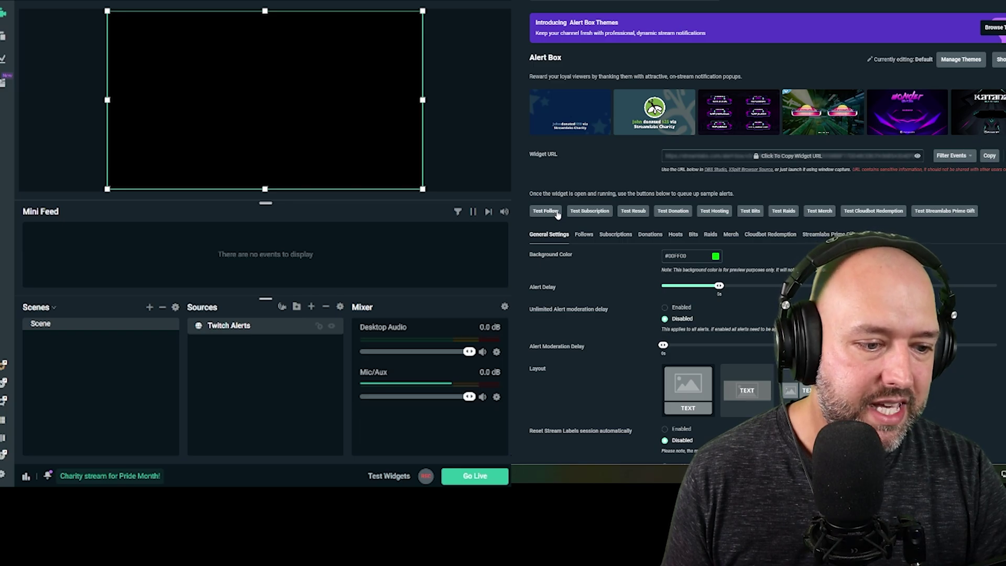
left_click(557, 212)
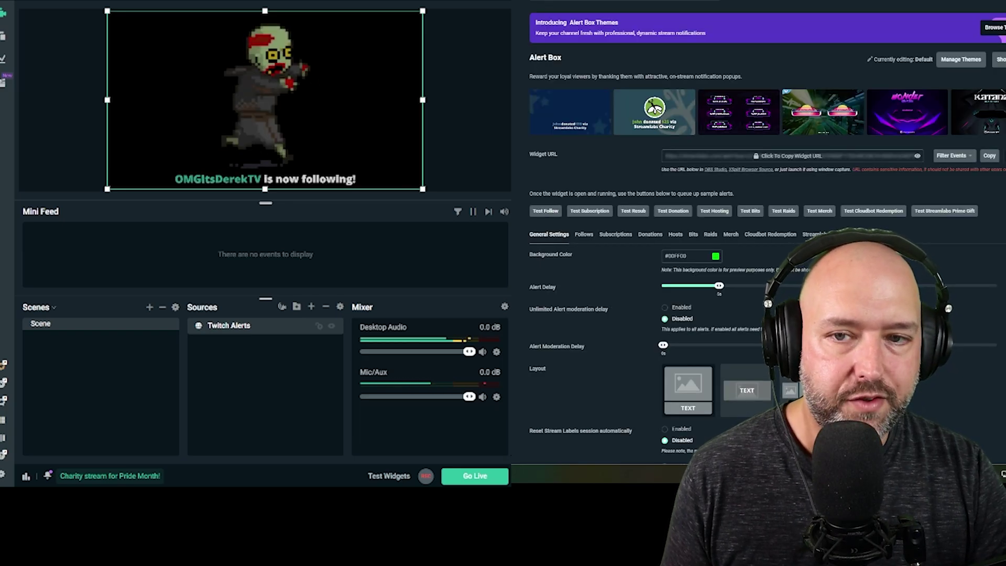
left_click_drag(265, 189, 277, 77)
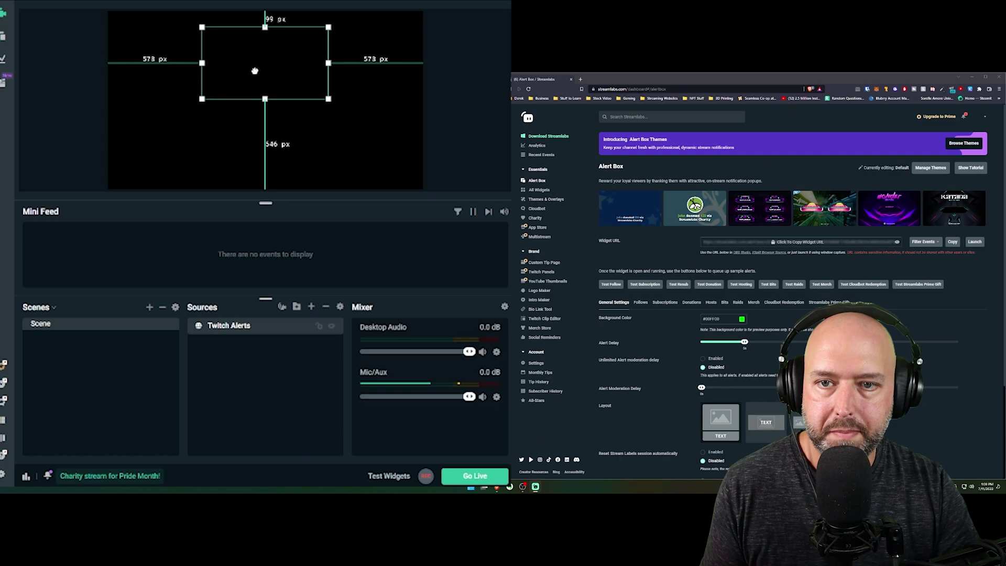
Step: Nudge the Twitch Alerts source down, then apply Transform > Center on Screen
left_click_drag(251, 72, 250, 99)
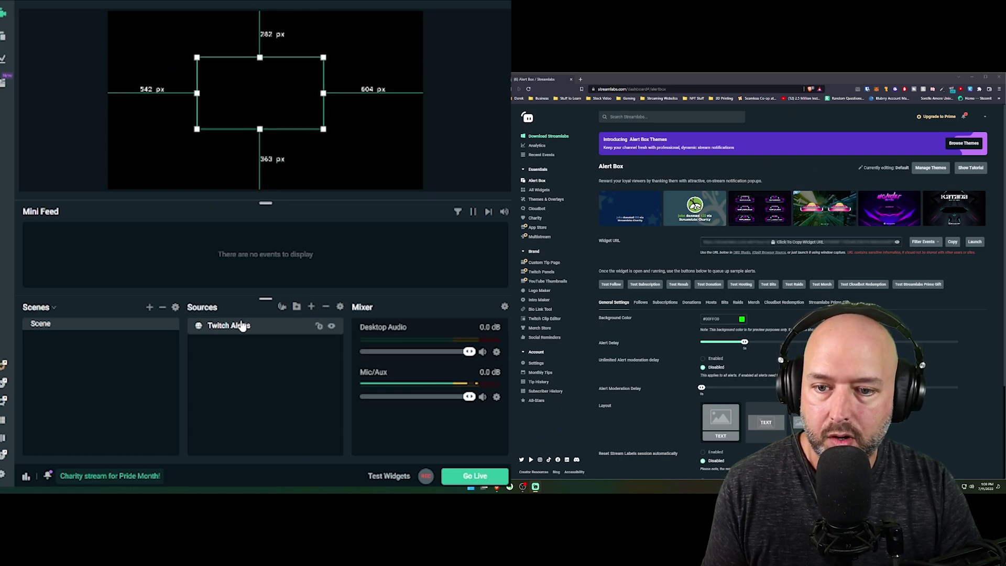
right_click(242, 326)
mouse_move(312, 367)
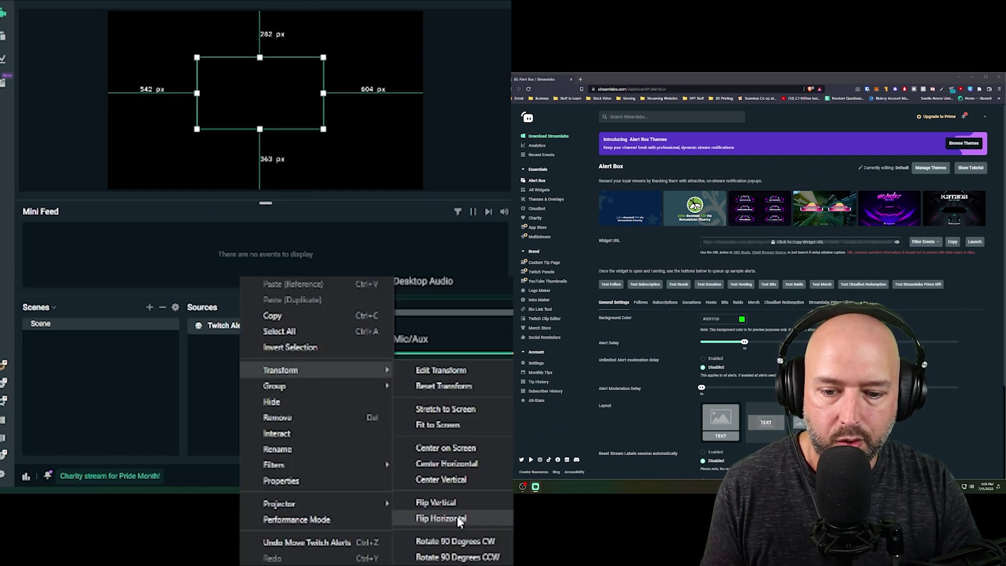
left_click(443, 448)
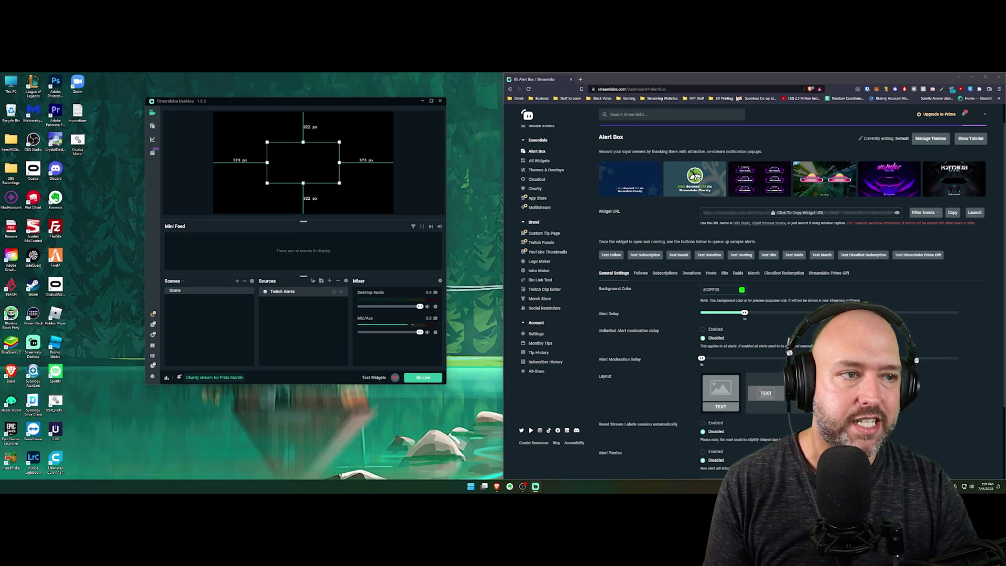
Step: Dock the browser on the left and save the text-only alert layout
left_click_drag(727, 79, 5, 124)
scroll(80, 341, "down", 3)
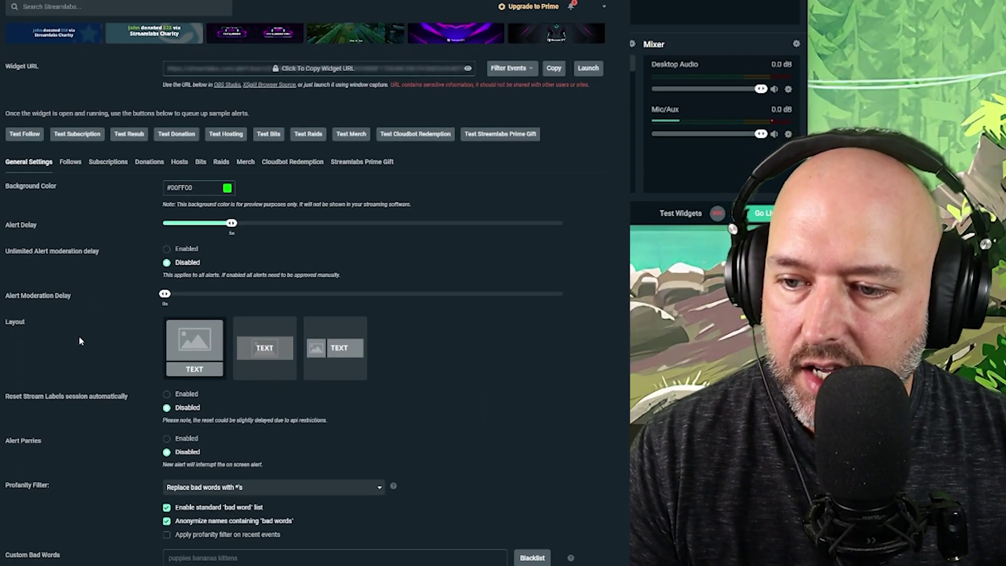
scroll(79, 340, "down", 1)
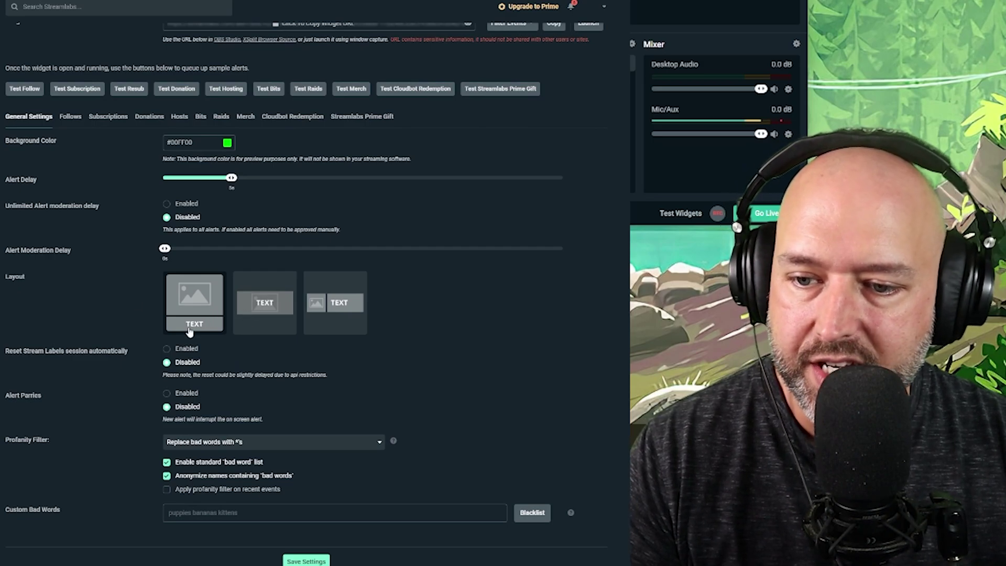
left_click(270, 304)
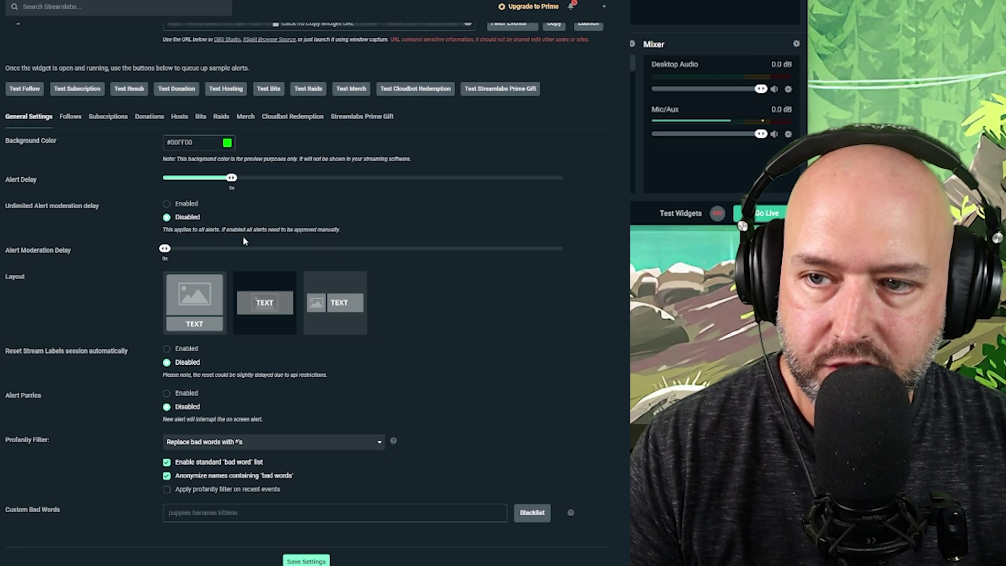
left_click(313, 559)
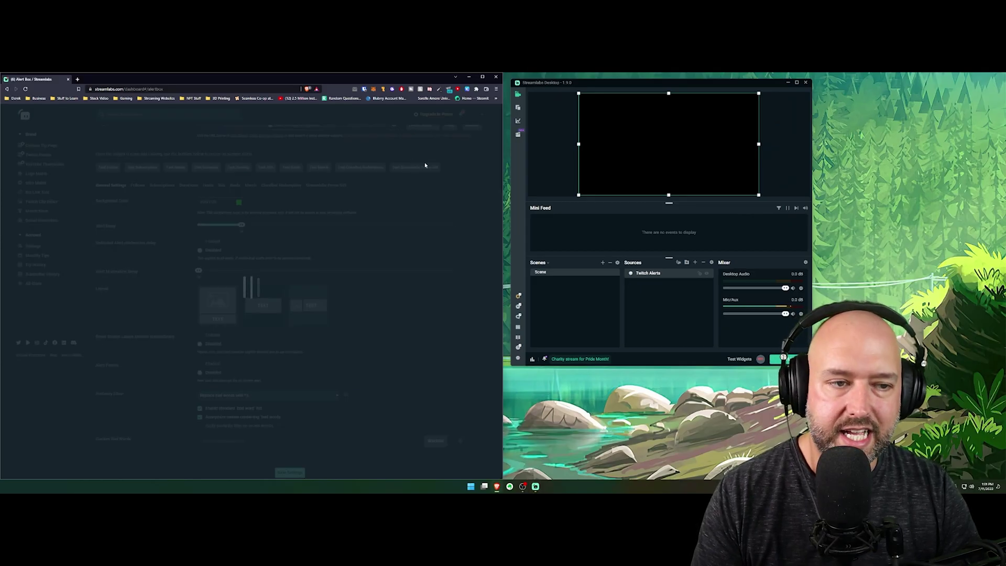
Step: Send a test follow alert, then save the image-beside-text layout
left_click(425, 166)
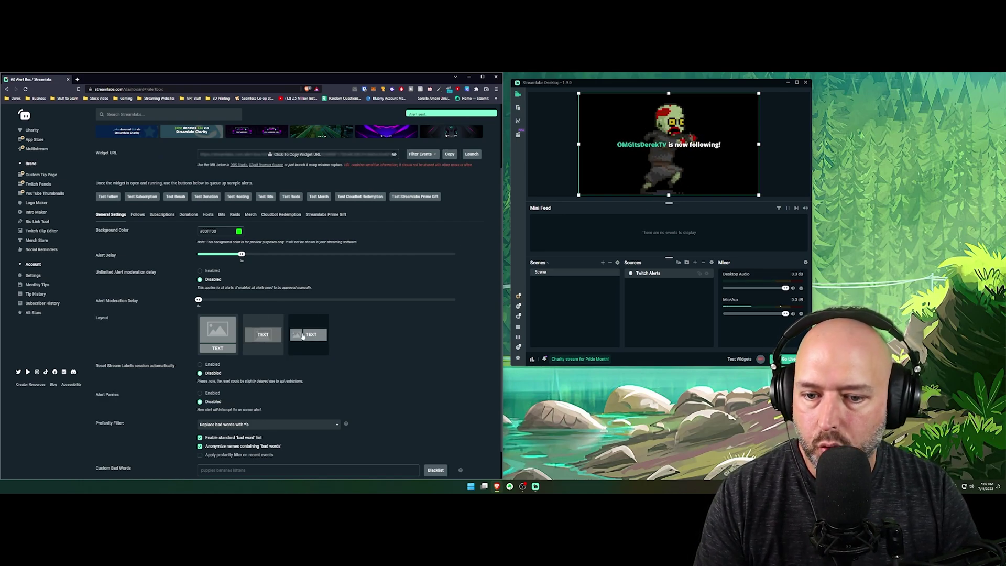
scroll(314, 445, "down", 1)
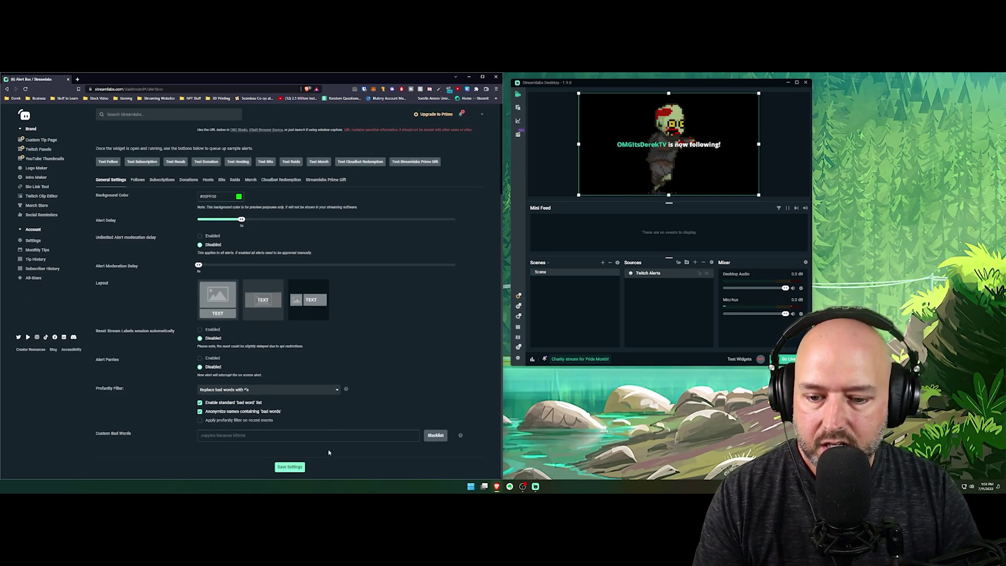
left_click(291, 468)
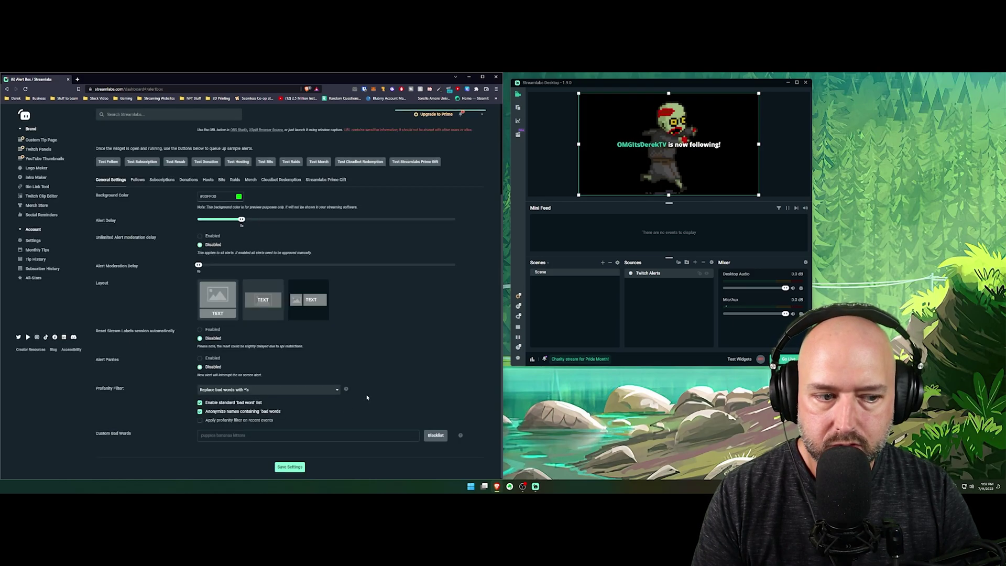
left_click(290, 467)
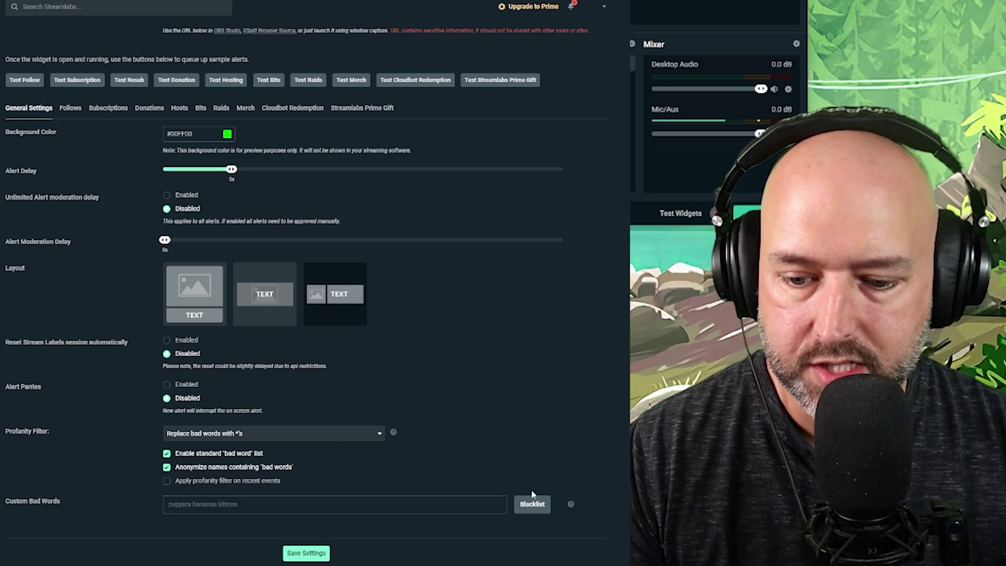
scroll(124, 298, "up", 2)
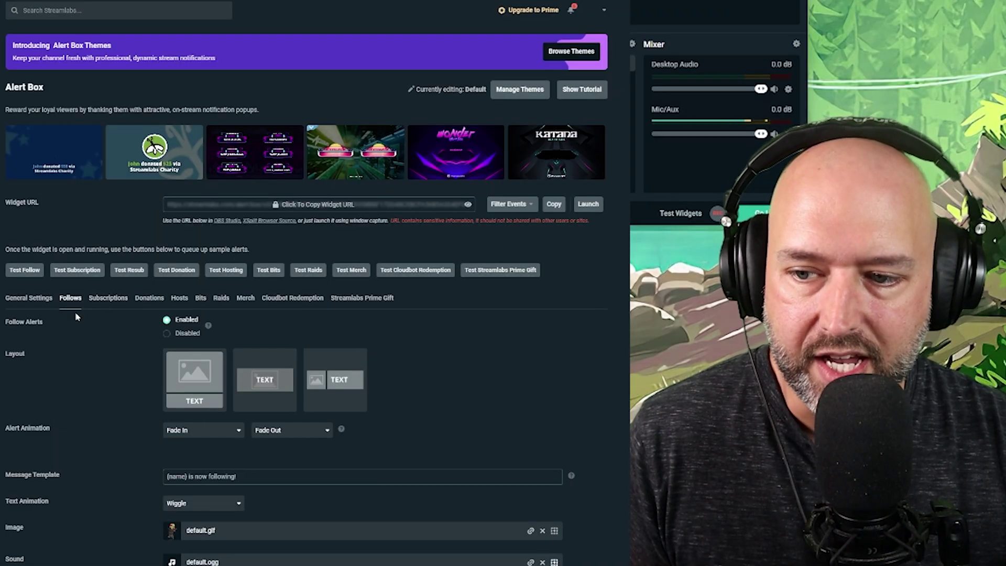
Step: In General Settings, restore the image-above-text layout and save
scroll(78, 339, "down", 1)
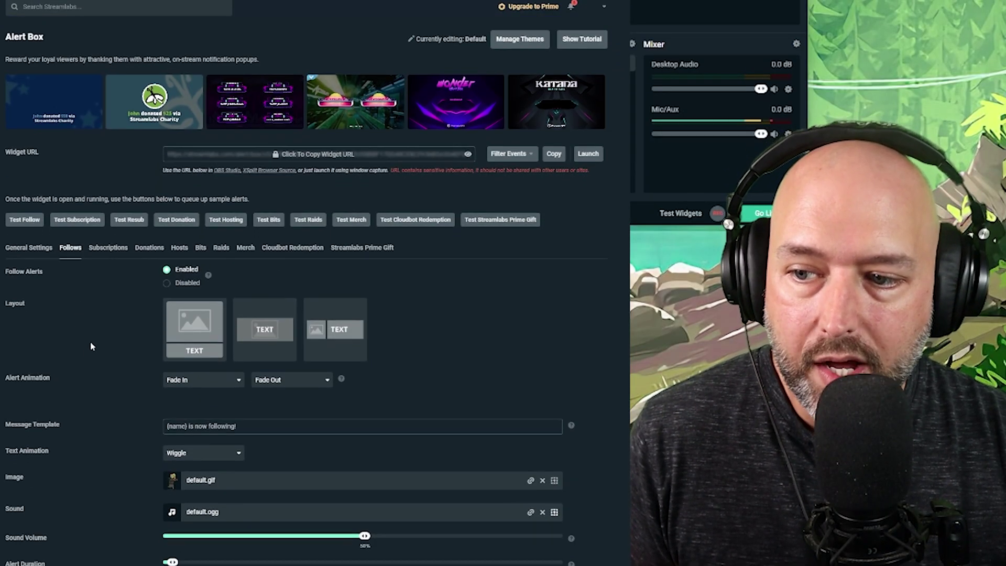
scroll(78, 315, "down", 1)
left_click(39, 214)
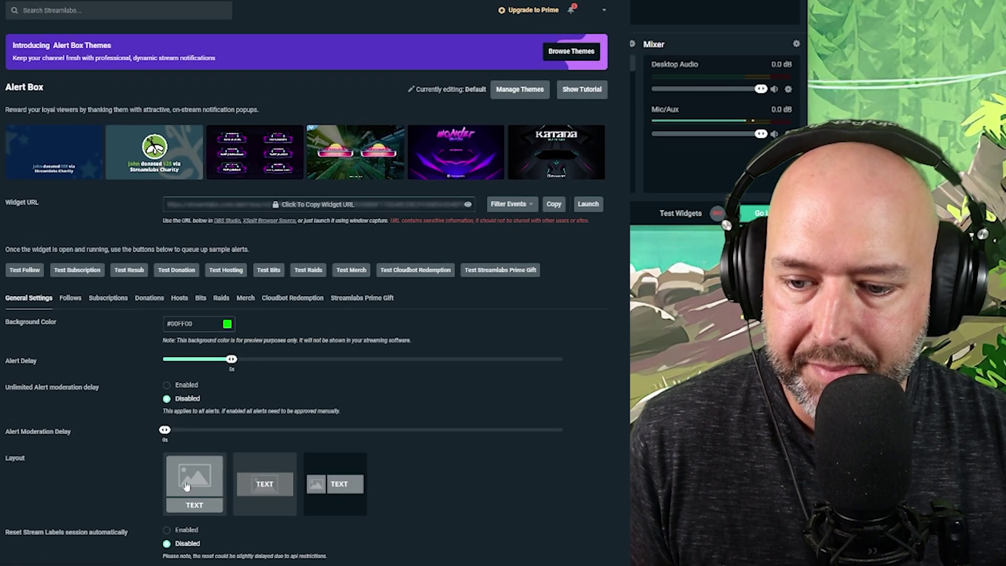
scroll(187, 487, "down", 4)
left_click(300, 555)
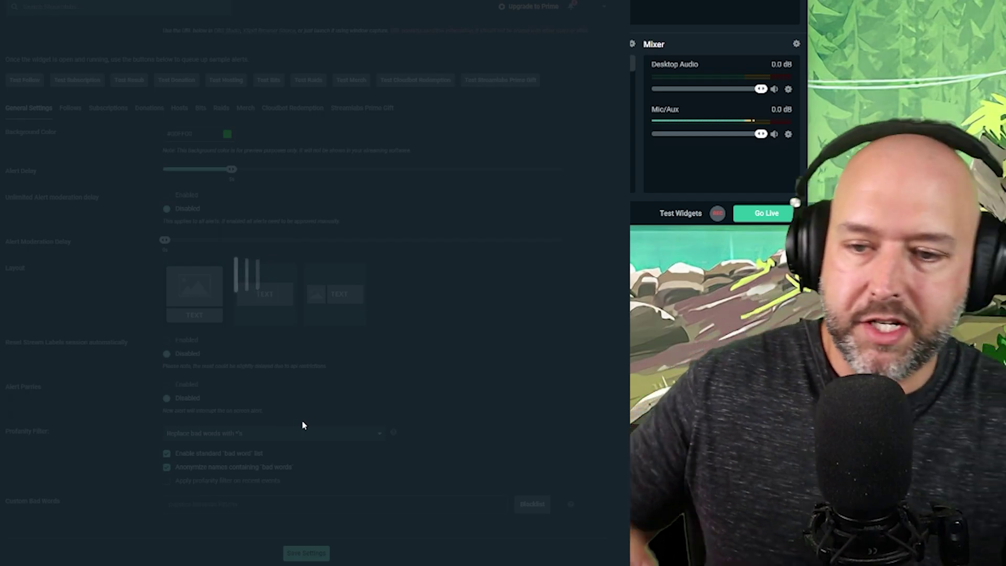
left_click(322, 554)
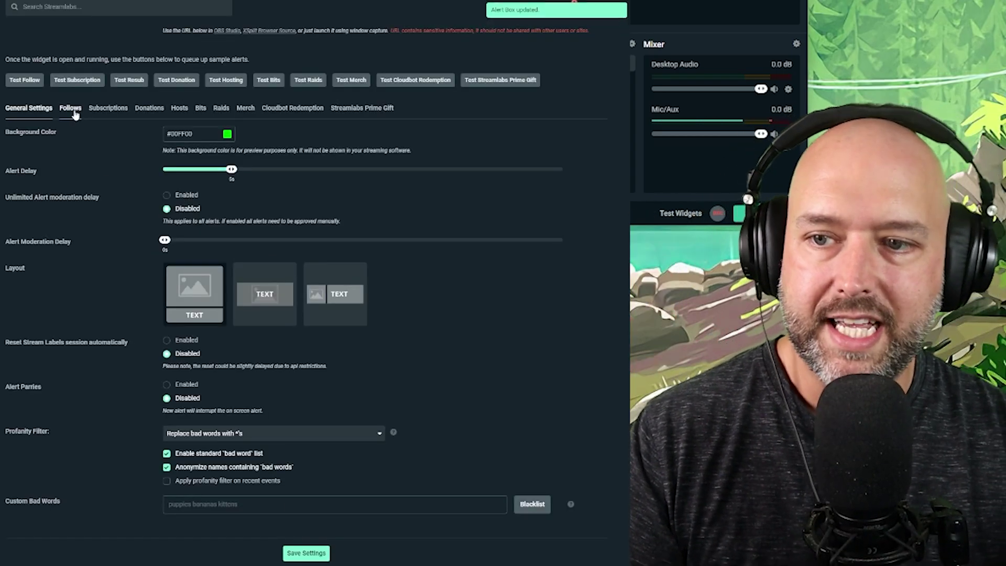
Step: Set the follow alert's entrance animation to Bounce In and save
left_click(74, 108)
scroll(67, 233, "down", 2)
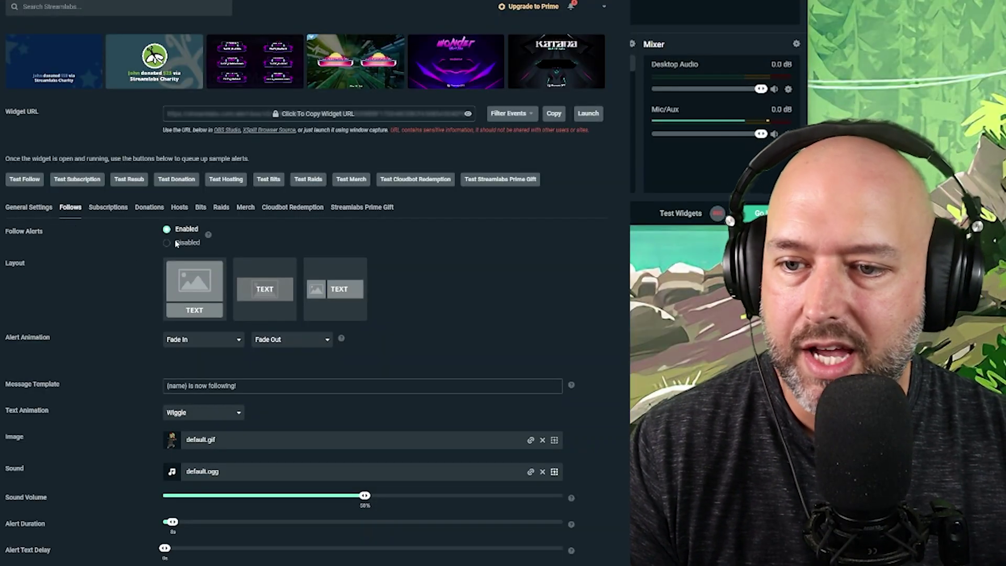
scroll(176, 244, "down", 3)
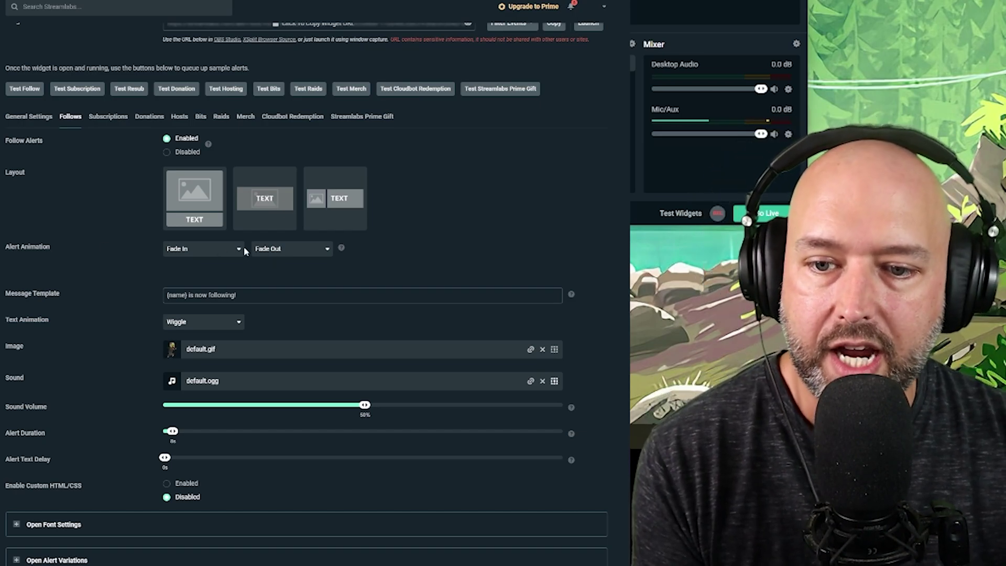
left_click(237, 252)
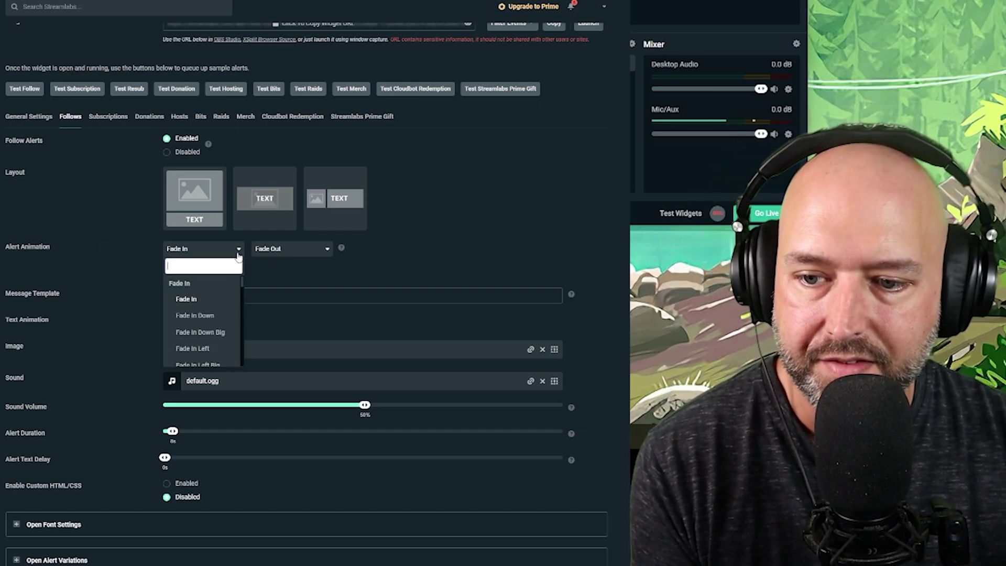
scroll(209, 320, "down", 3)
left_click(201, 320)
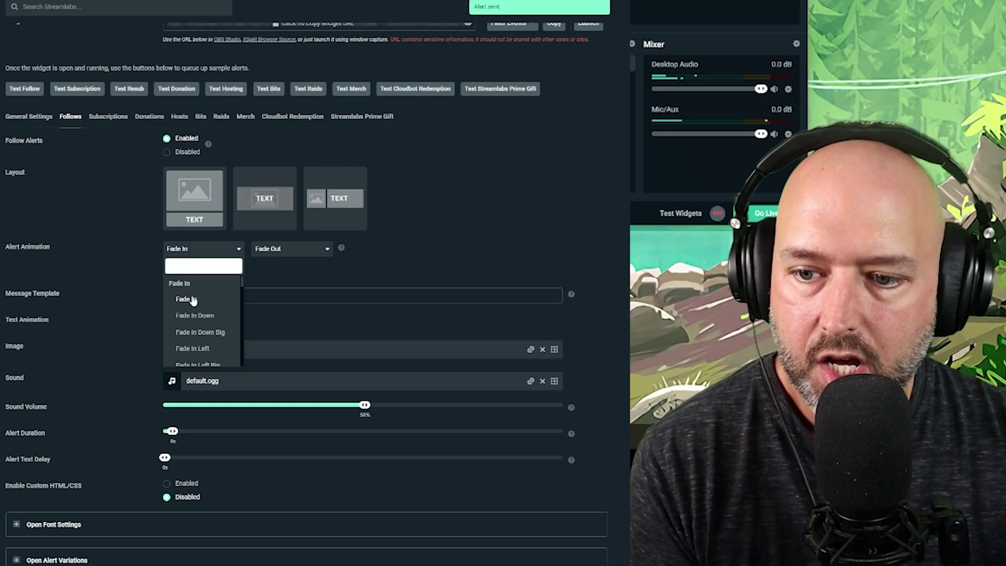
scroll(193, 304, "down", 5)
scroll(184, 341, "down", 2)
left_click(194, 329)
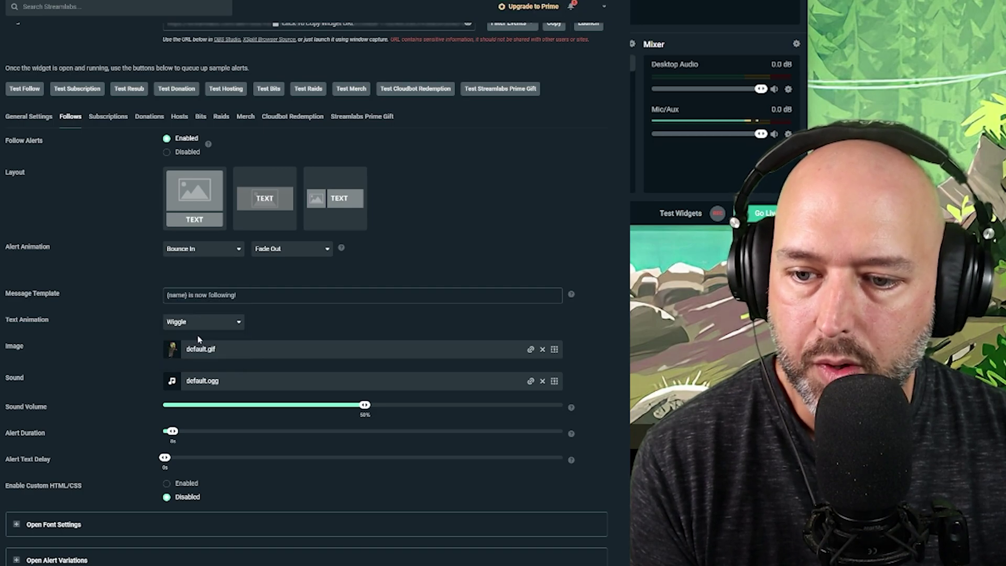
scroll(392, 280, "down", 2)
left_click(319, 556)
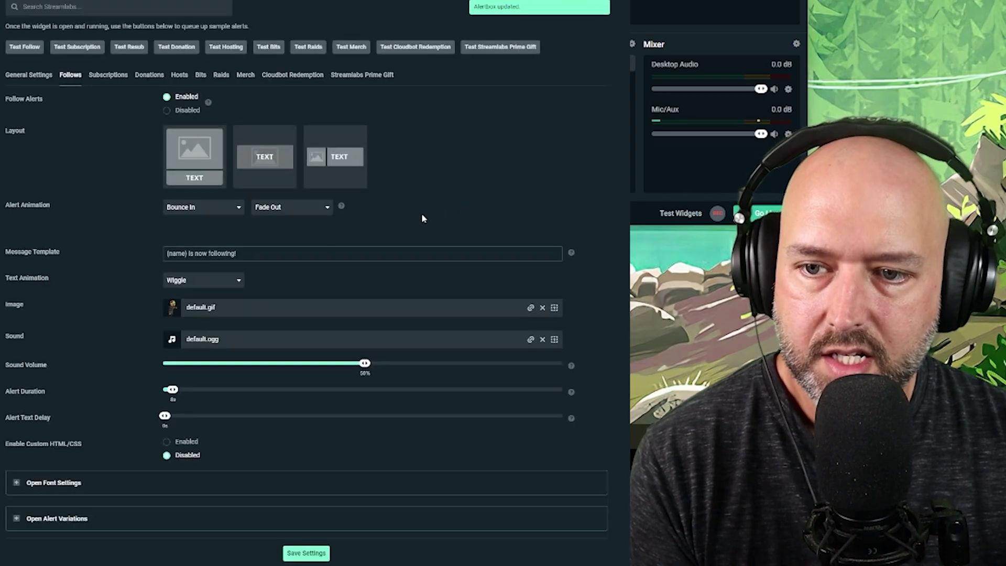
Step: Send a test follow alert, then return the entrance animation to Fade In and save
scroll(70, 159, "up", 3)
left_click(30, 138)
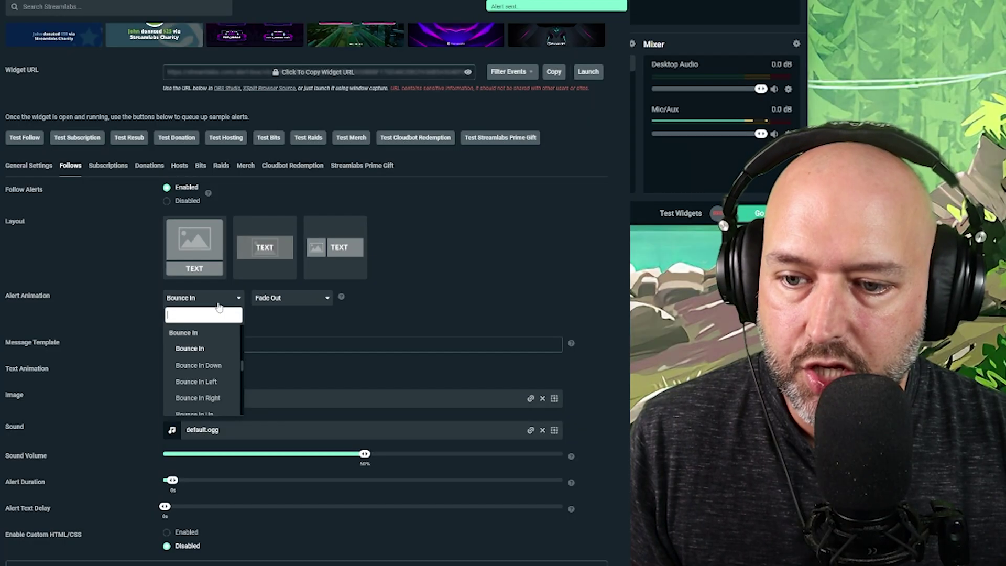
scroll(202, 353, "down", 3)
scroll(199, 354, "up", 1)
left_click(197, 355)
scroll(419, 321, "down", 3)
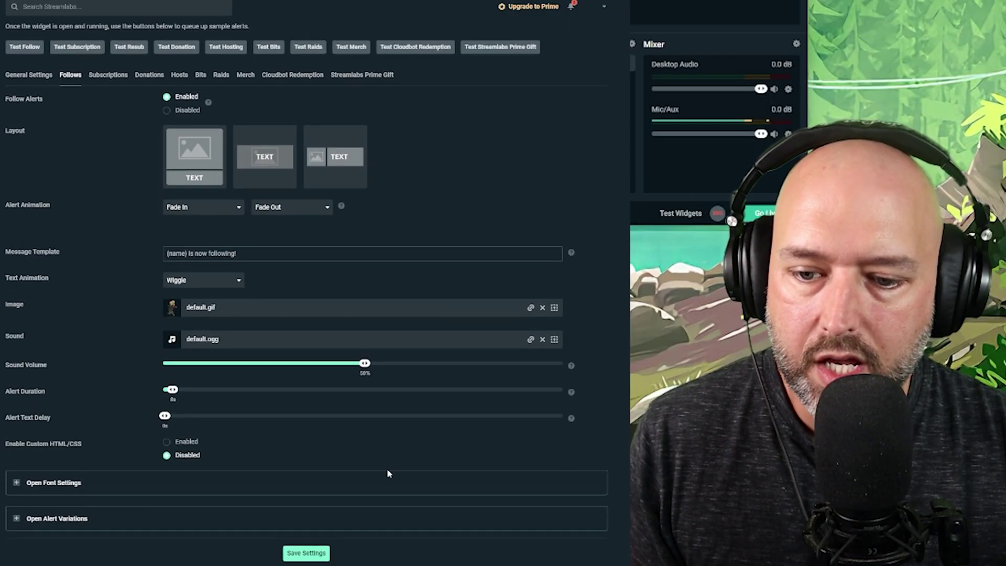
left_click(306, 553)
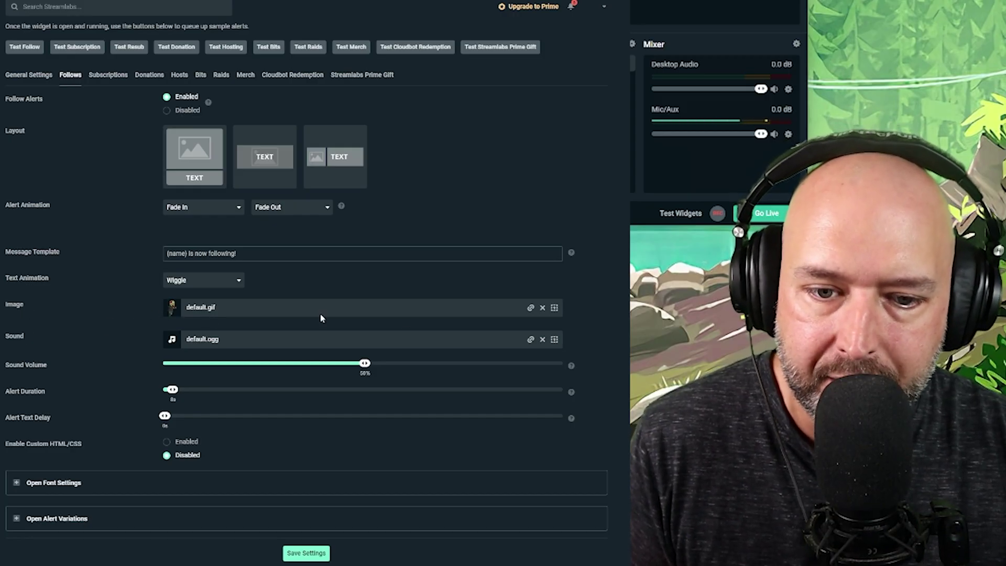
Step: Browse the follow alert's image gallery and link box, keeping default.gif
left_click(555, 309)
left_click(125, 166)
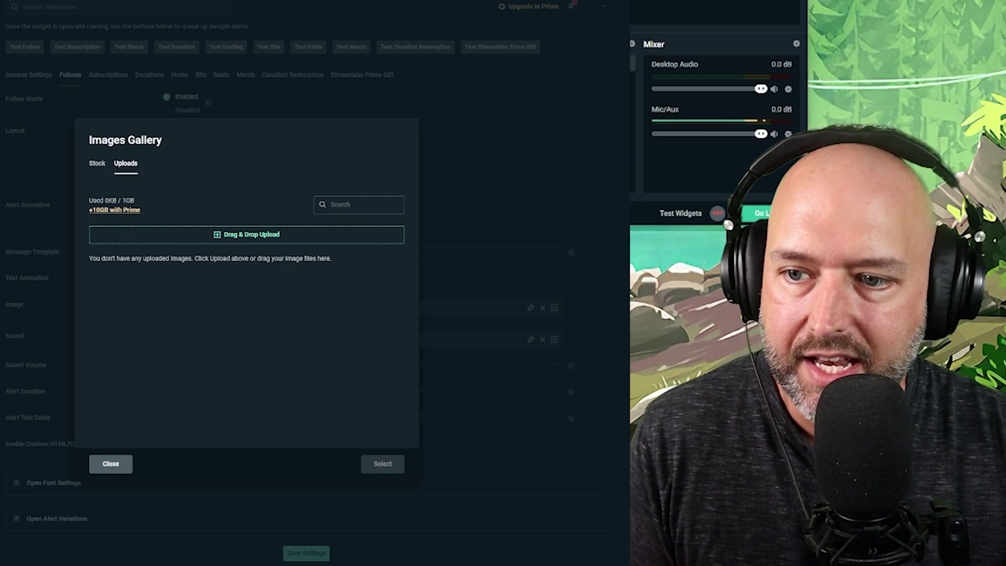
left_click(98, 166)
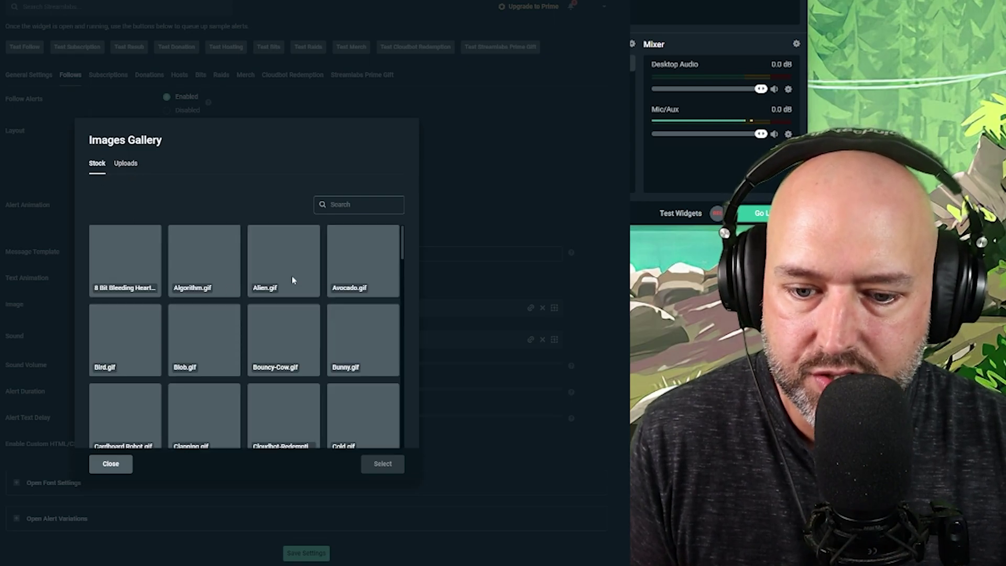
scroll(223, 358, "down", 3)
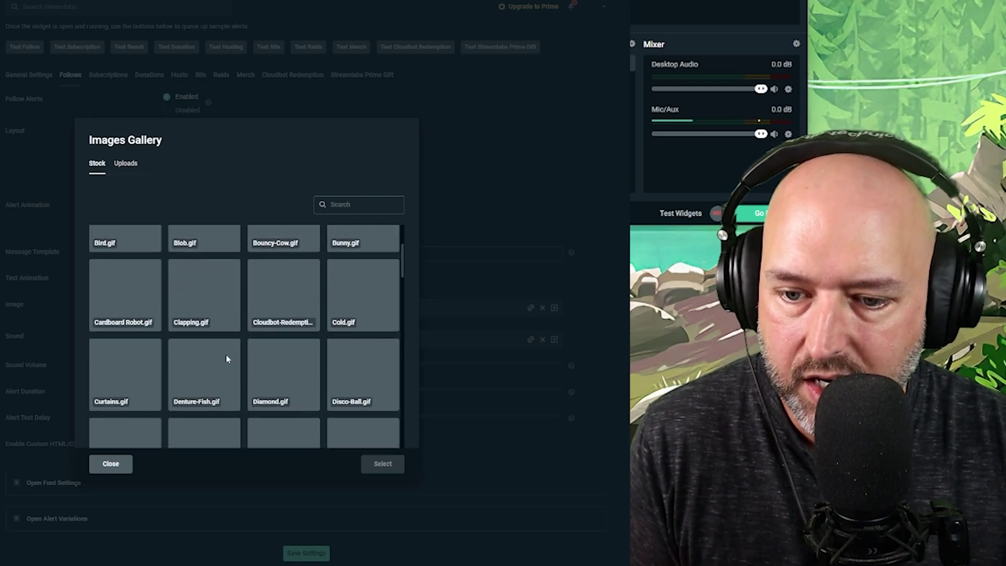
key("Escape")
left_click(531, 308)
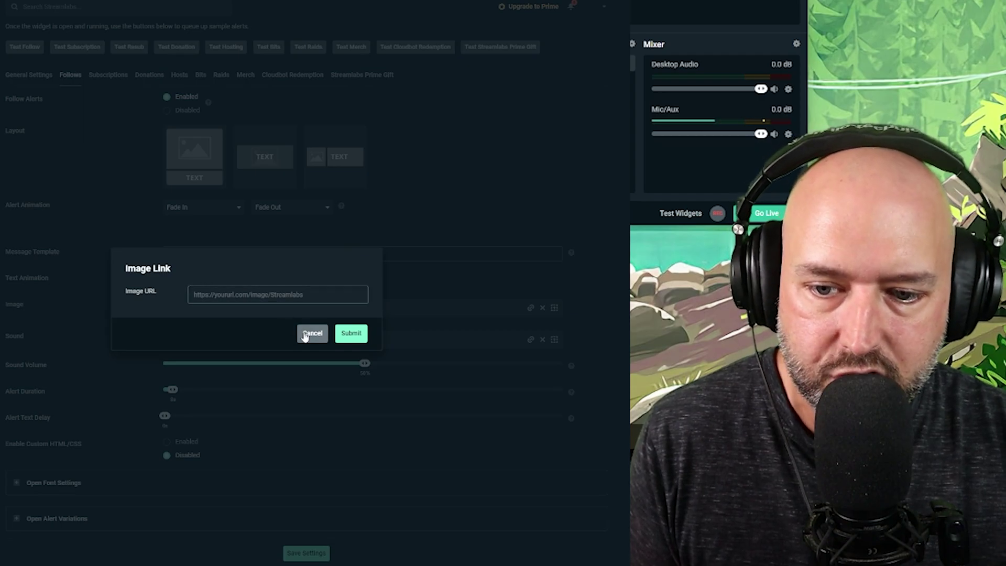
left_click(305, 334)
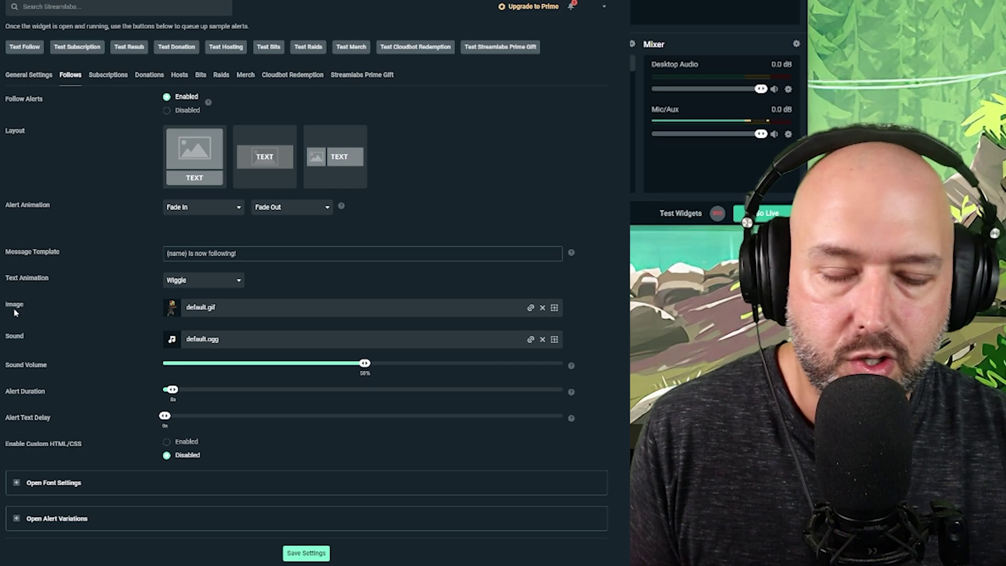
Step: Review the sound gallery and link box, keep default.ogg, and set Sound Volume to 100%
left_click(555, 340)
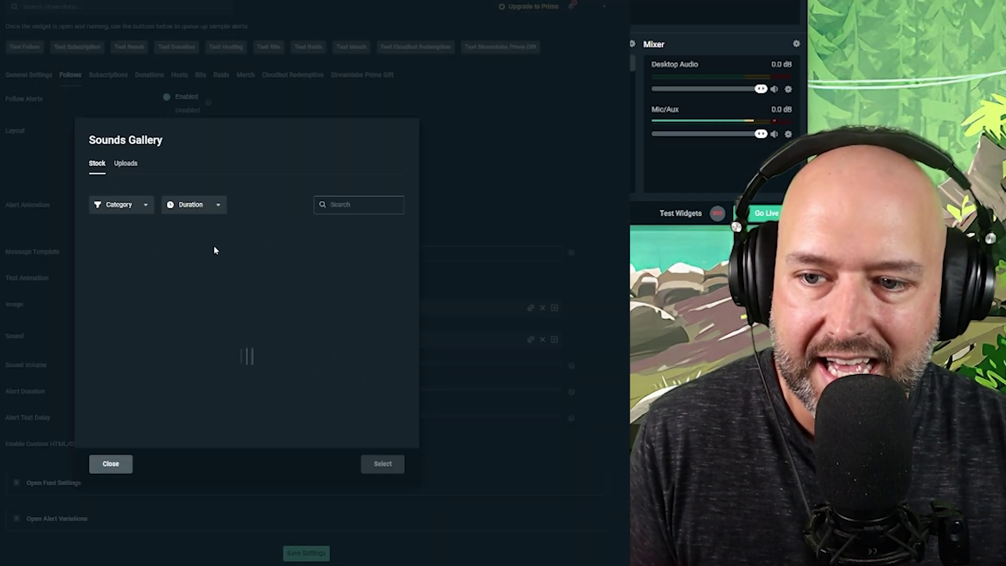
left_click(116, 469)
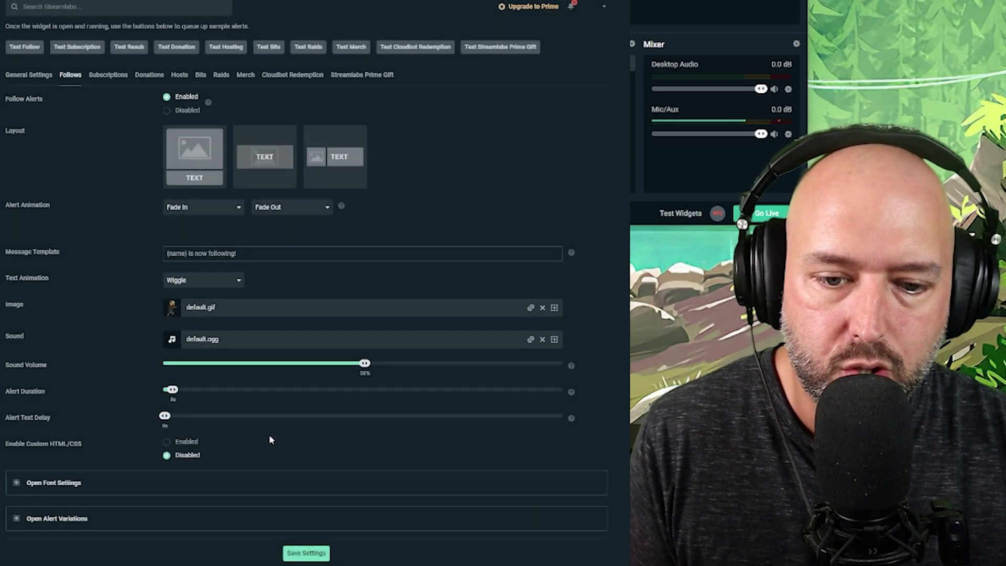
left_click(530, 341)
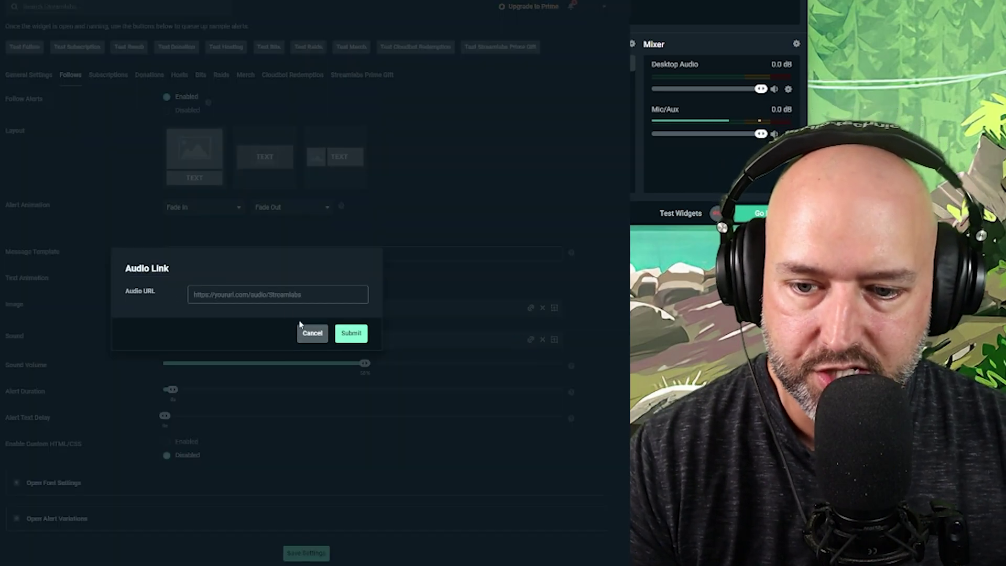
left_click(313, 334)
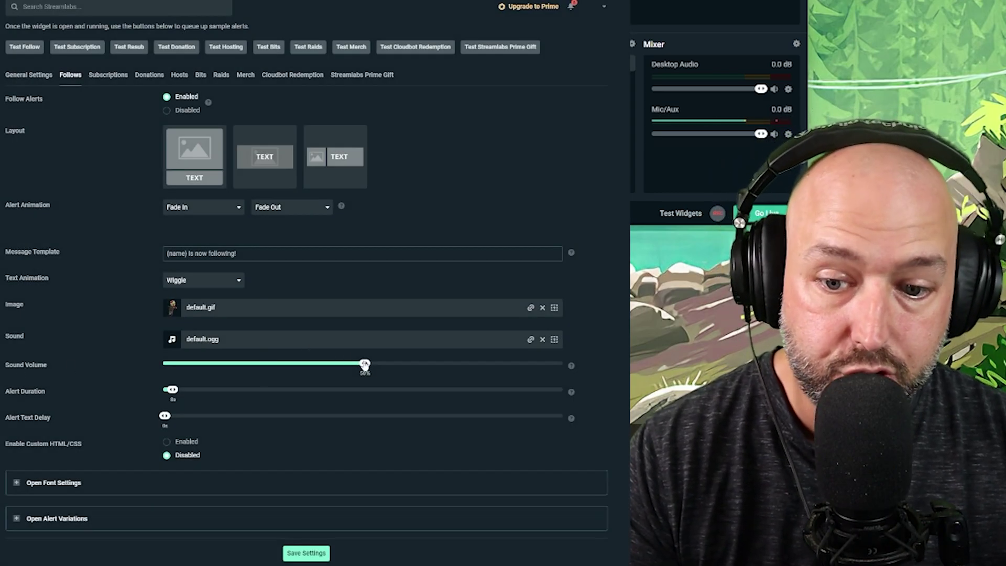
mouse_move(365, 363)
left_mouse_down()
mouse_move(568, 374)
mouse_move(314, 373)
mouse_move(362, 378)
left_mouse_up()
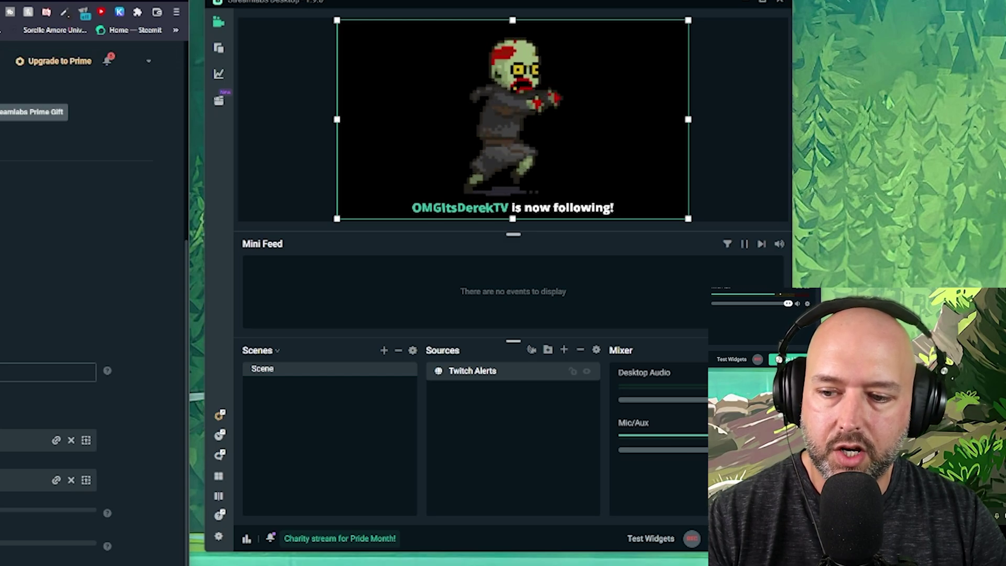
Step: Send a test follow alert, keep Open Sans as the font, and expand Alert Variations
left_click(155, 276)
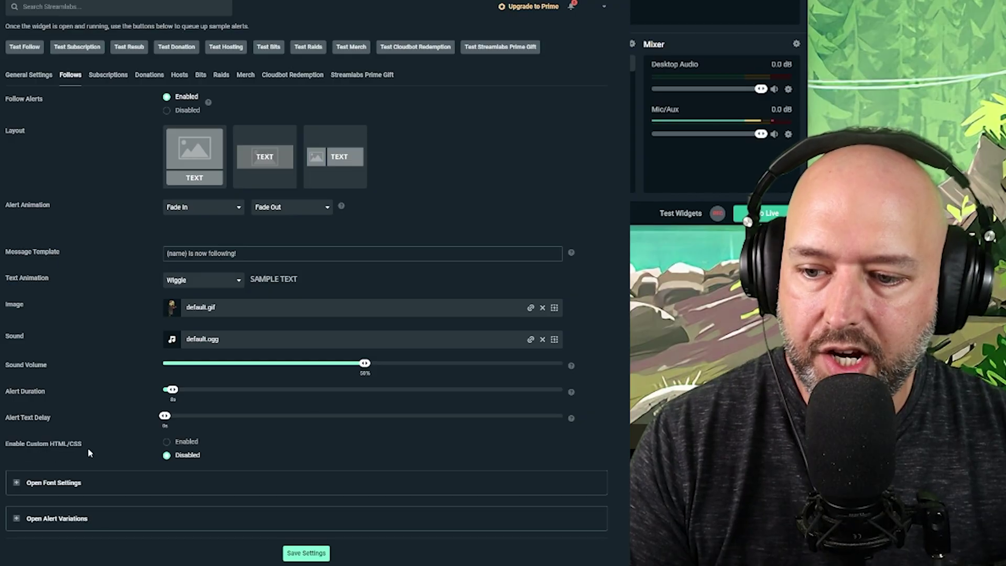
left_click(16, 482)
scroll(215, 385, "down", 3)
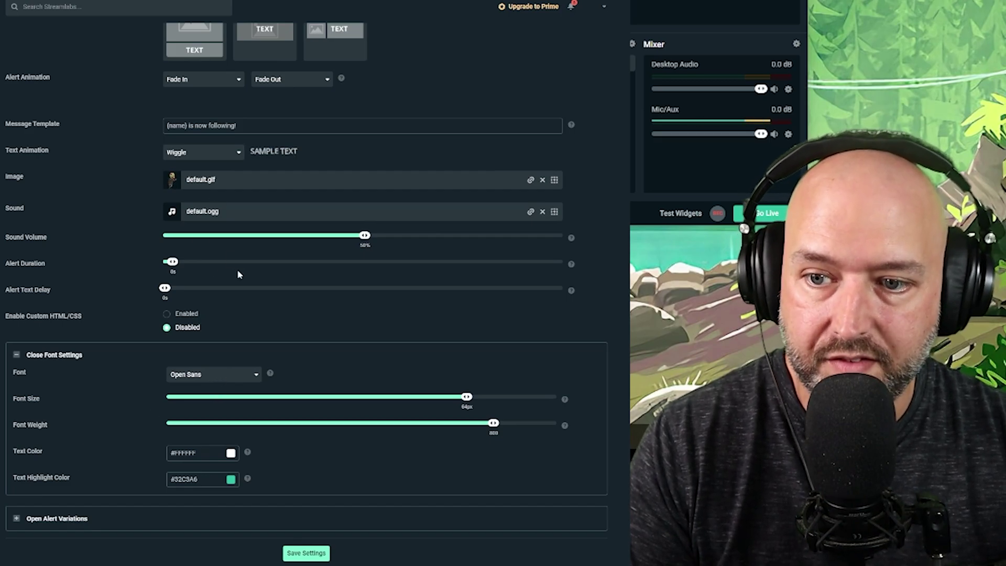
left_click(207, 374)
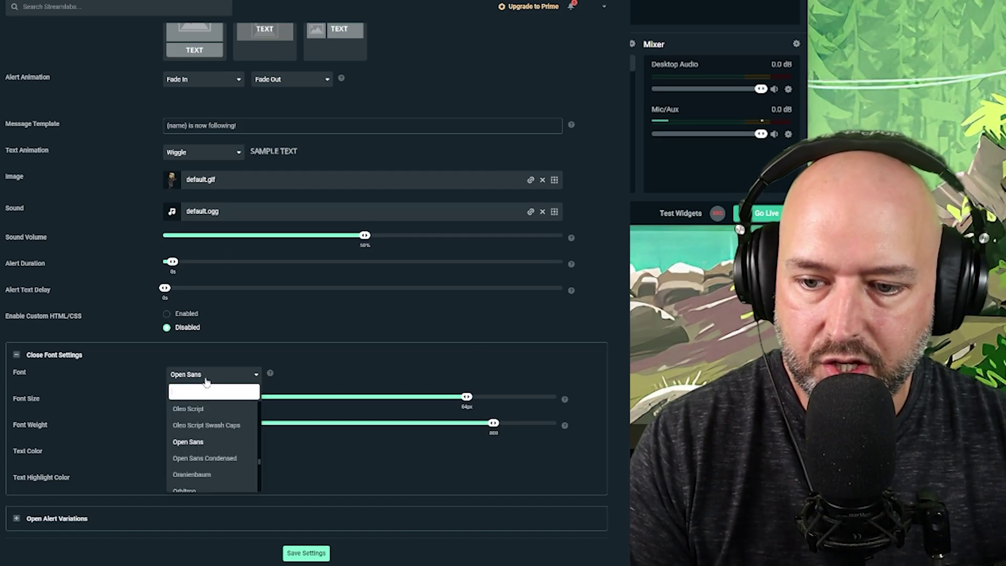
scroll(217, 424, "down", 12)
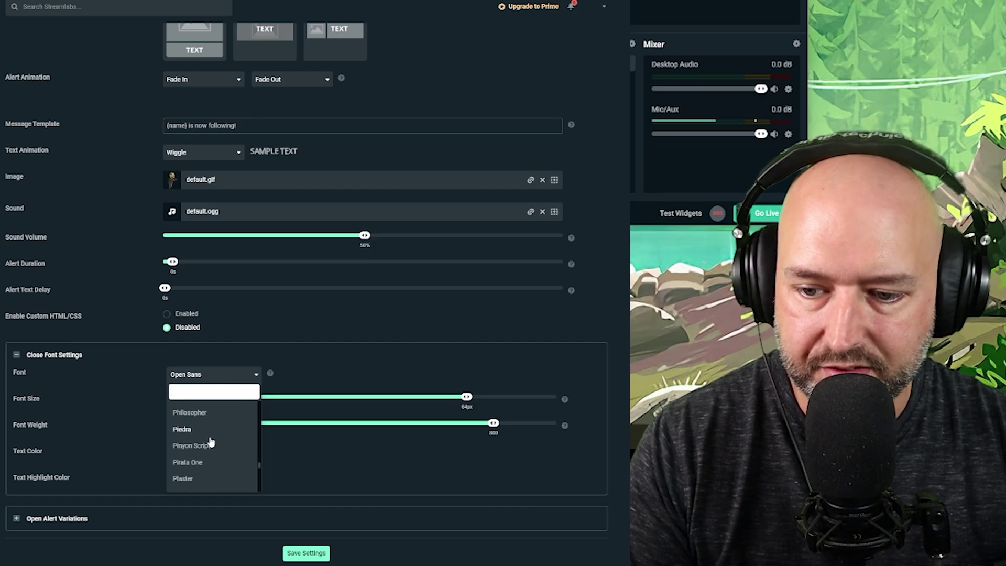
left_click(297, 367)
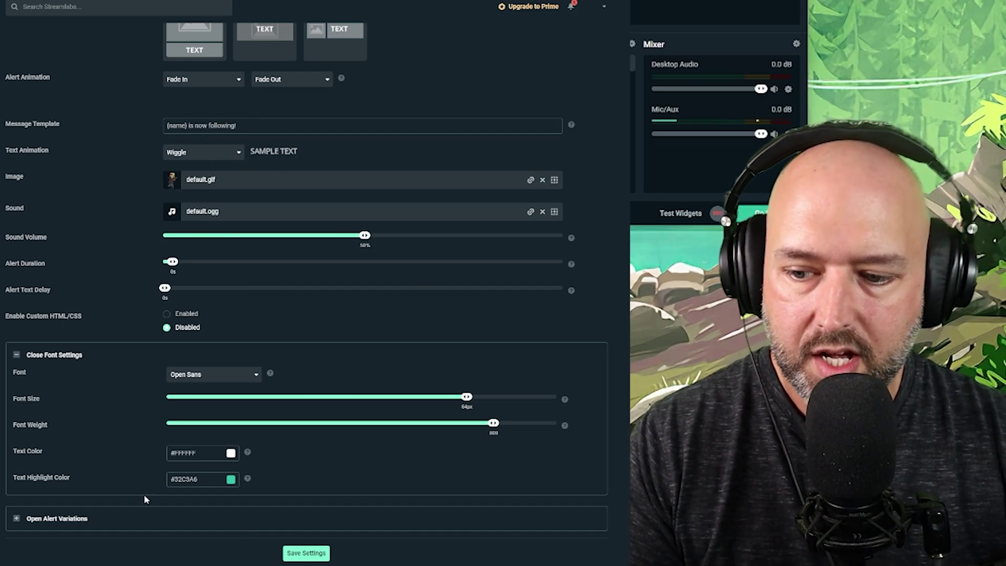
left_click(17, 519)
scroll(98, 495, "down", 2)
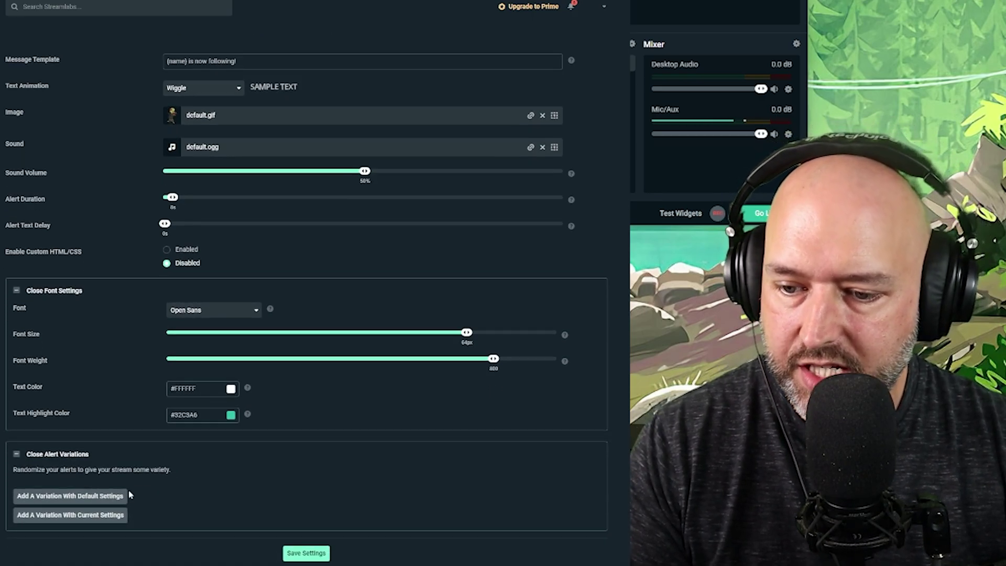
Step: Add a follow alert variation with default settings, keeping its condition at Randomly
left_click(97, 497)
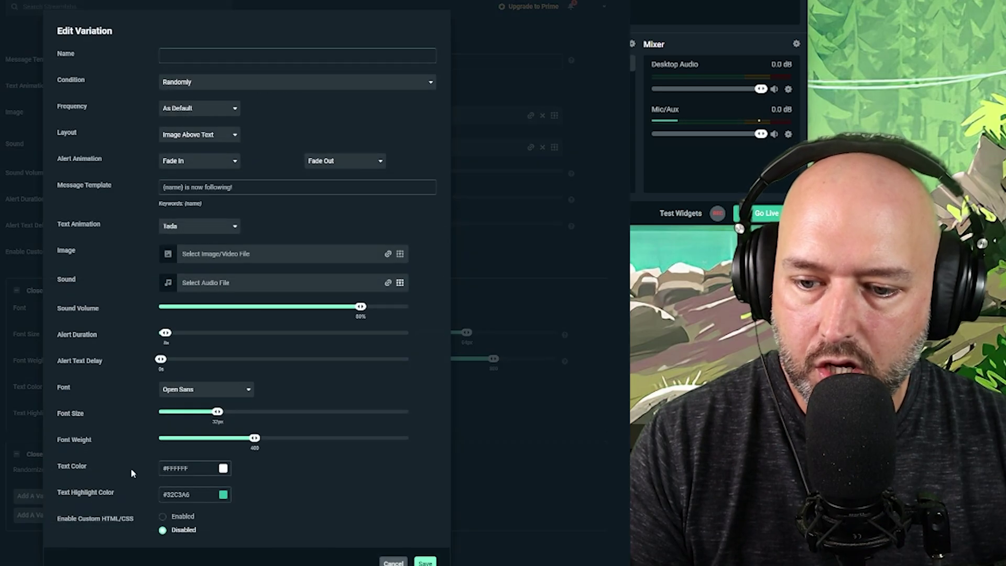
left_click(185, 82)
left_click(193, 83)
left_click(193, 84)
left_click(194, 85)
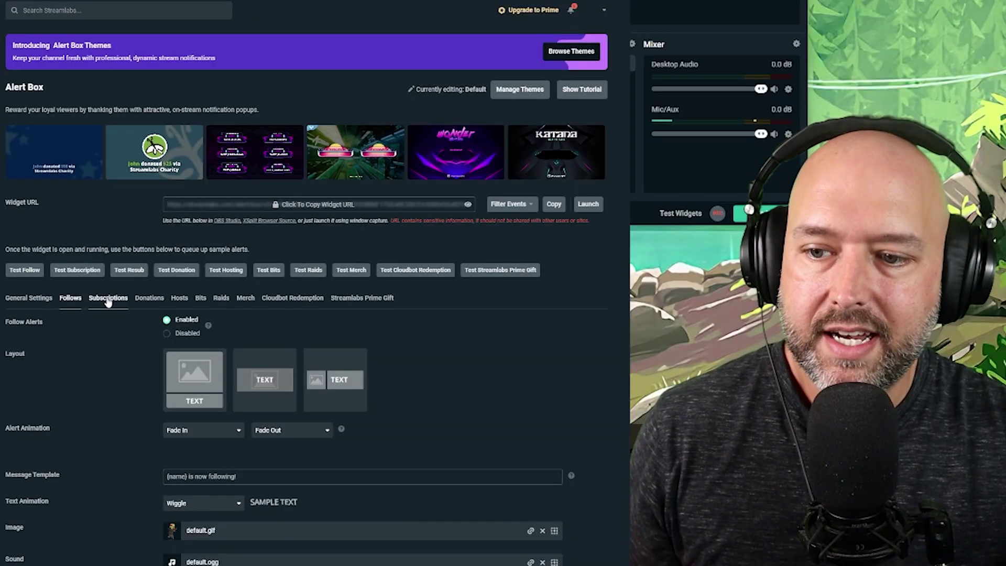
Step: Go to the Donations alert settings and expand its Alert Variations section
left_click(107, 301)
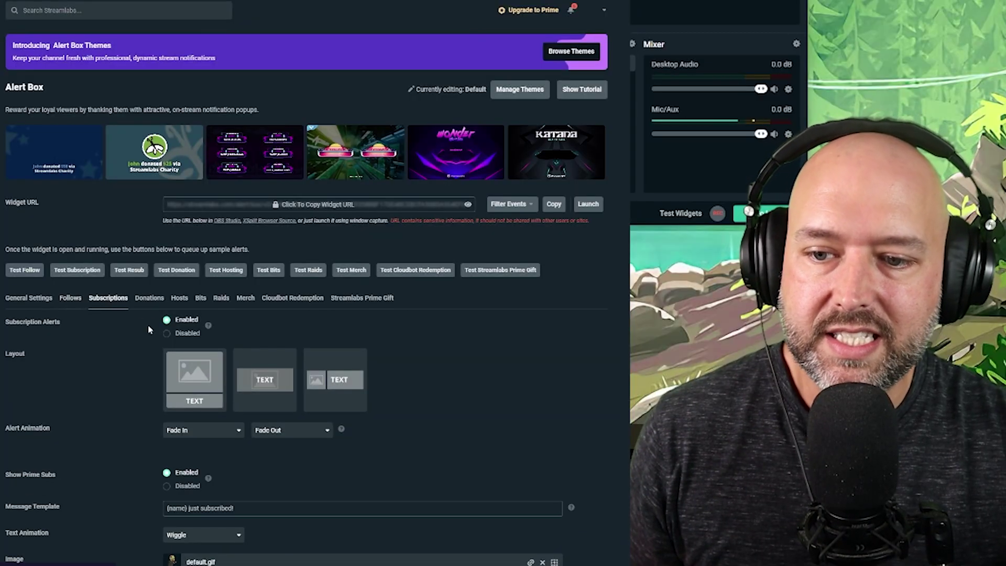
scroll(131, 320, "down", 3)
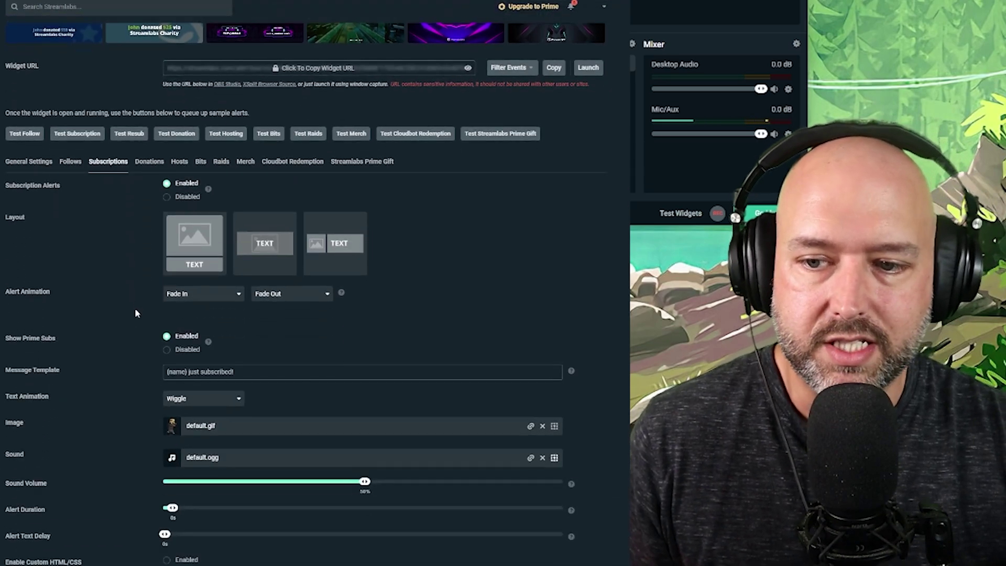
left_click(152, 165)
scroll(144, 323, "down", 6)
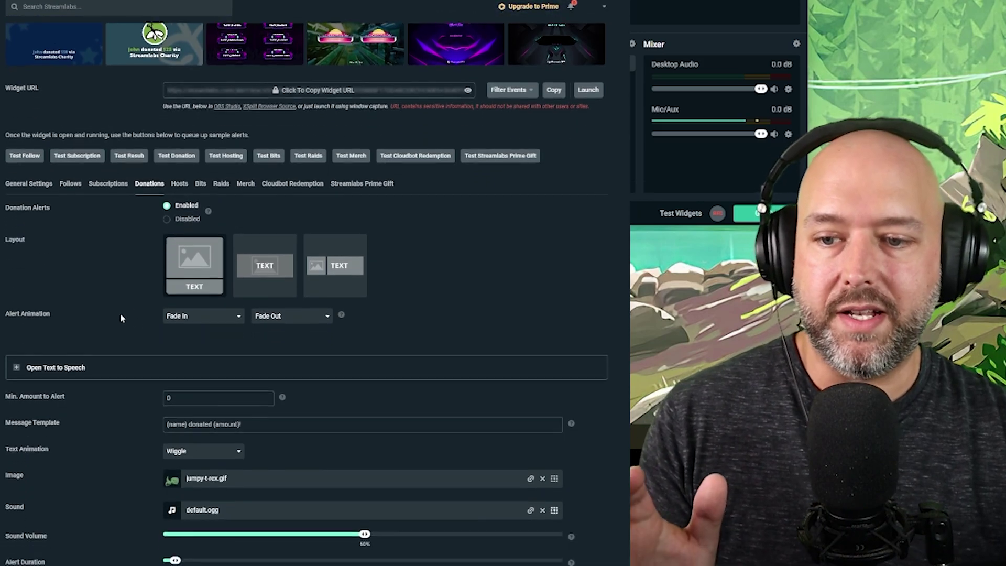
scroll(110, 314, "down", 2)
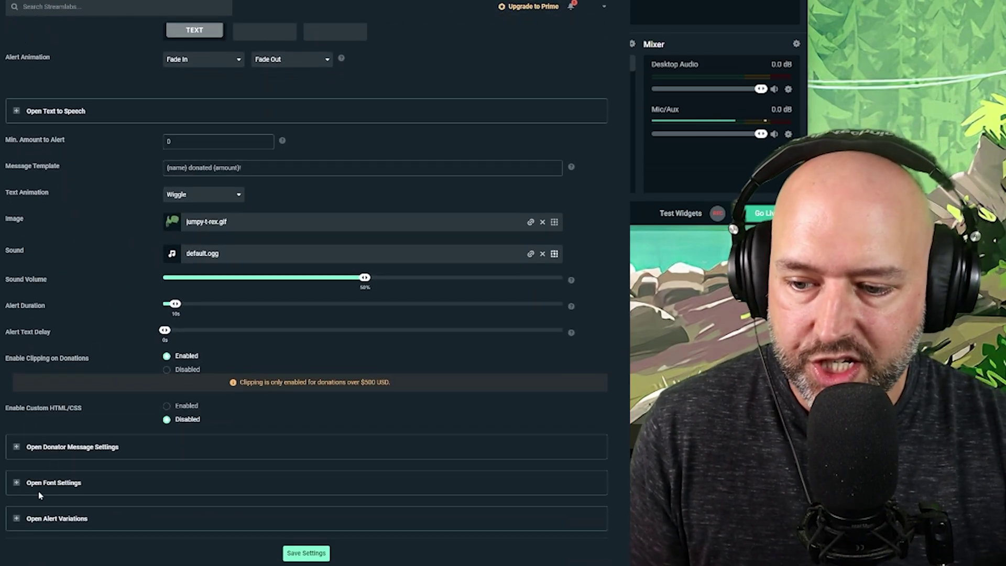
left_click(17, 520)
scroll(17, 520, "down", 1)
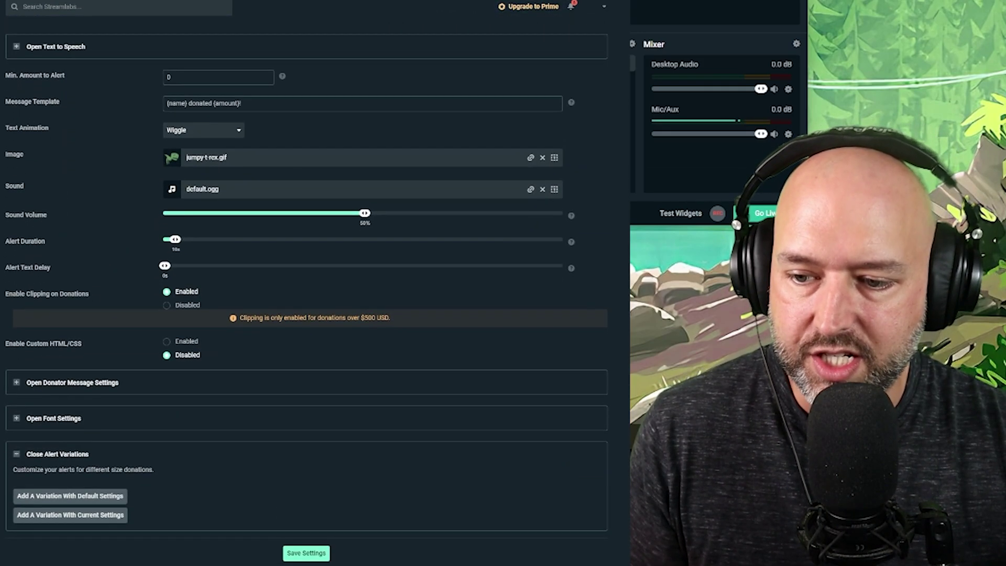
Step: Add a variation with current donation settings, triggered when 'Donation amount is exactly' 4.20
left_click(60, 514)
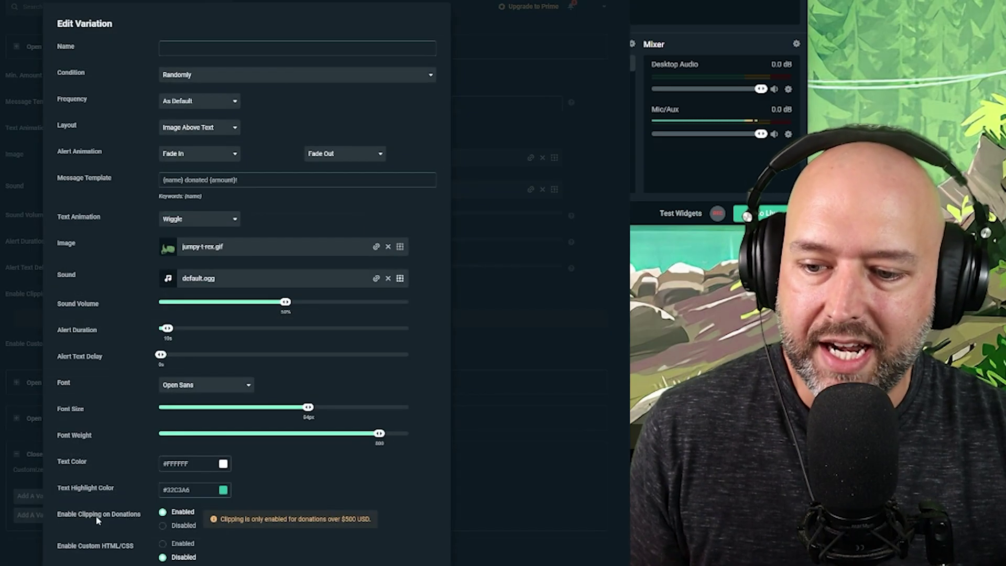
left_click(191, 76)
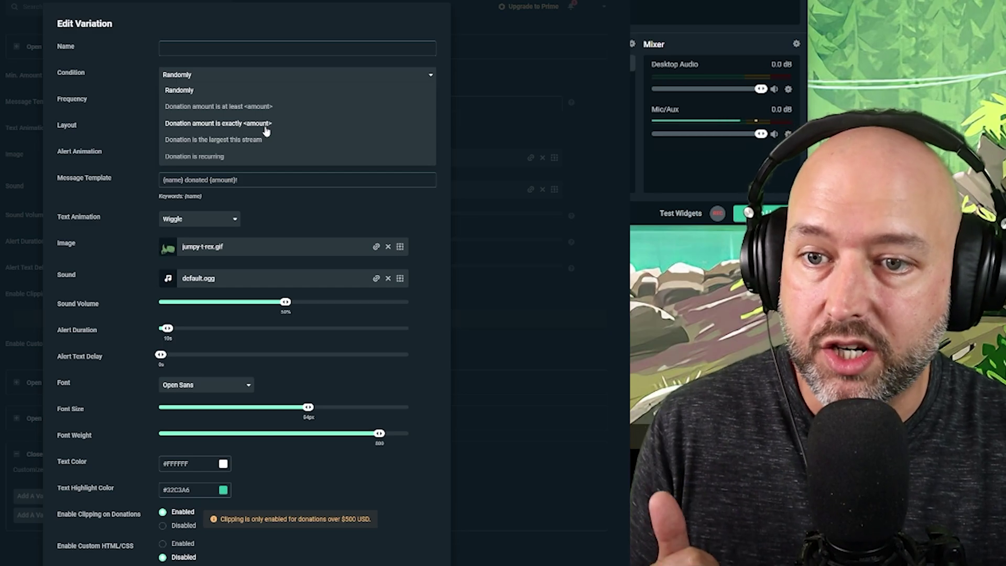
left_click(204, 126)
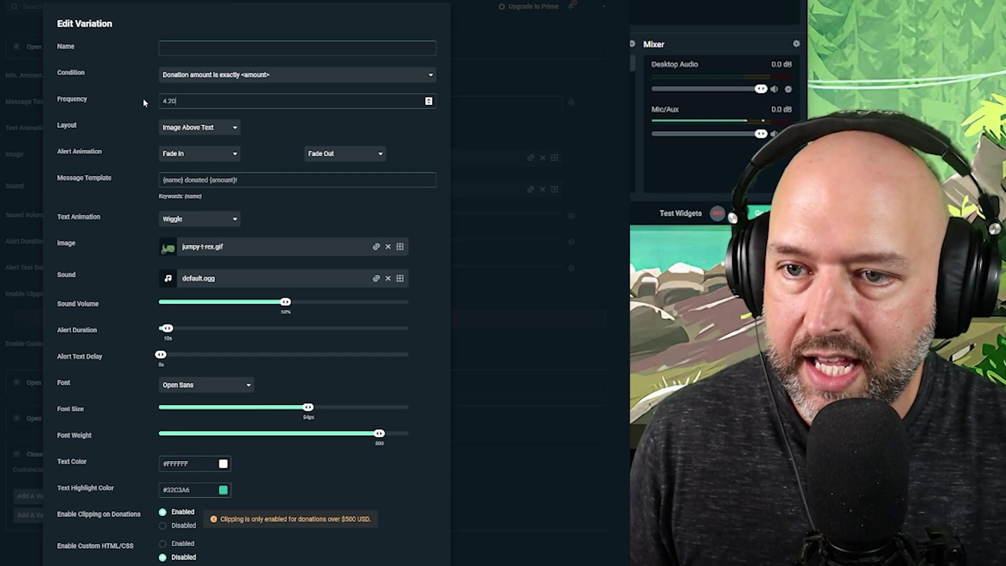
left_click(297, 50)
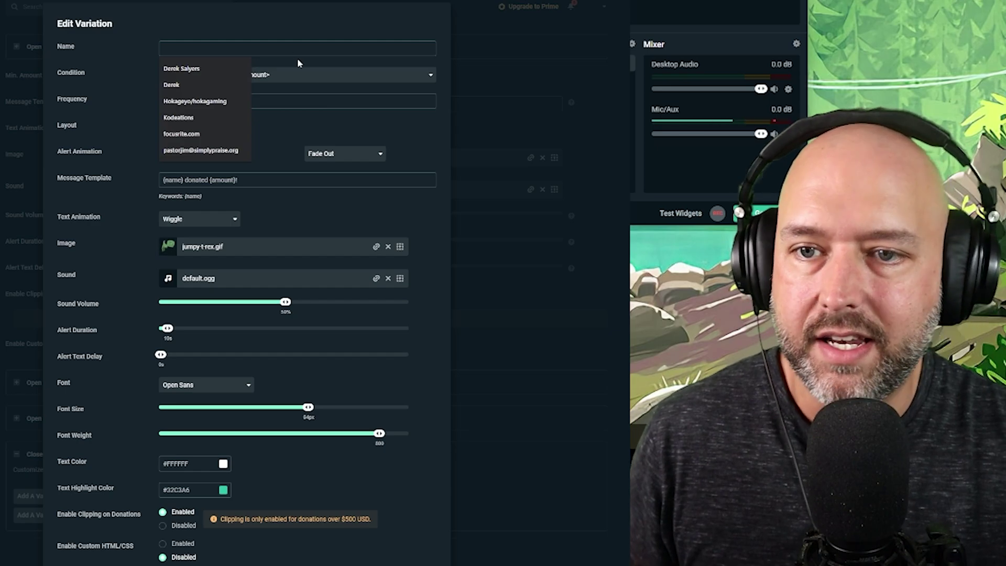
left_click(251, 156)
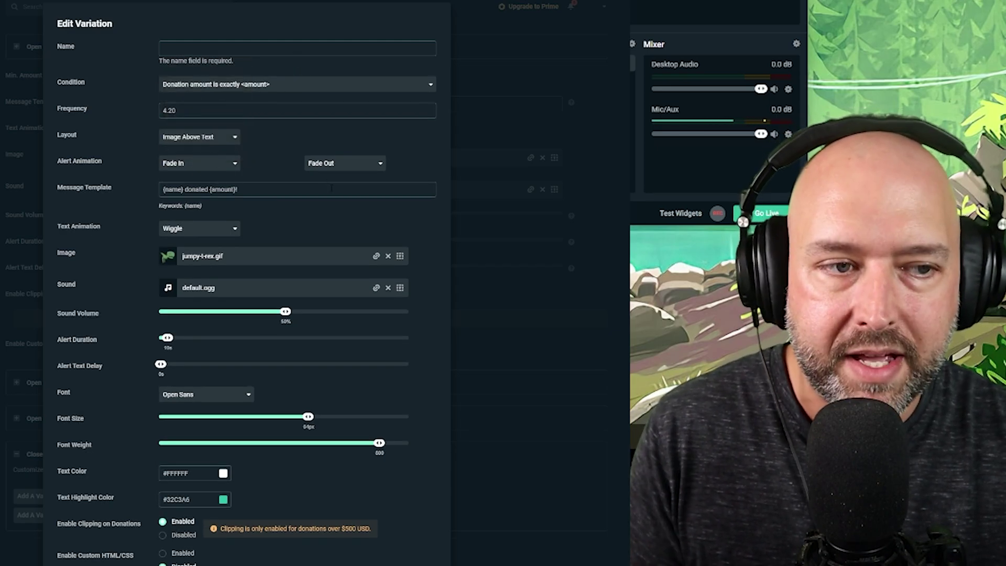
left_click(210, 95)
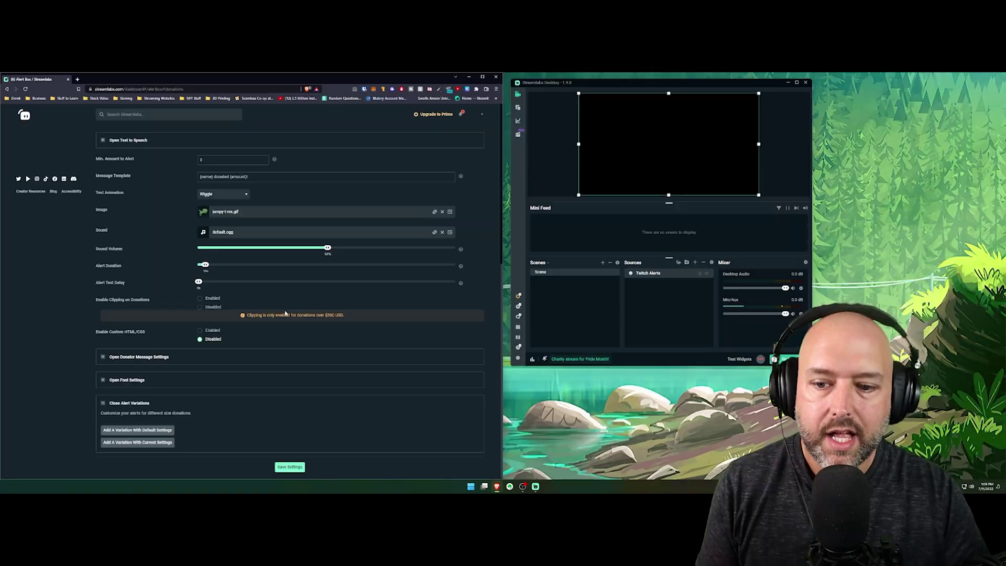
Step: Browse the General Settings, Follows, Donations and Subscriptions alert tabs
scroll(372, 285, "up", 5)
scroll(398, 299, "up", 2)
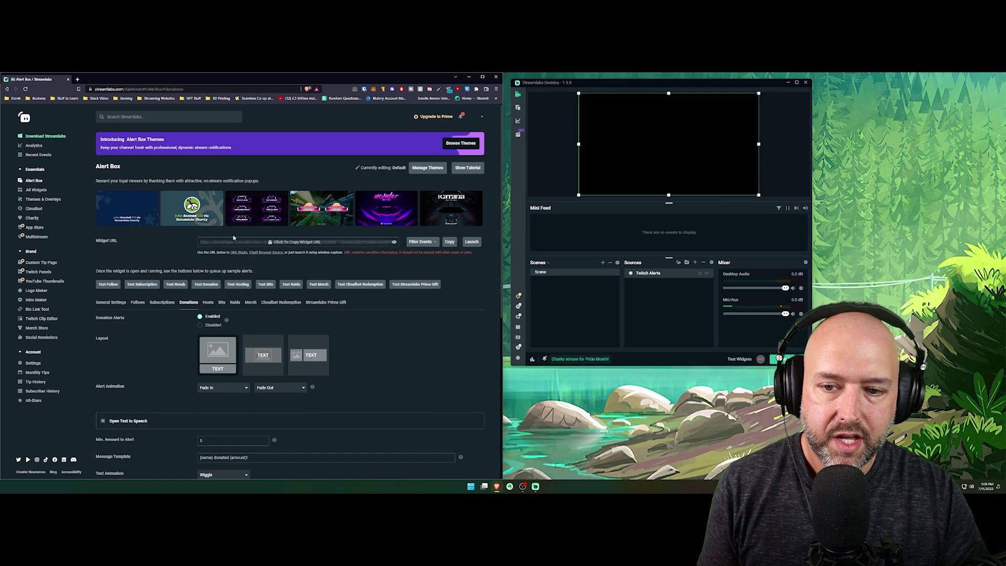
left_click(110, 303)
scroll(140, 329, "down", 2)
scroll(140, 329, "up", 2)
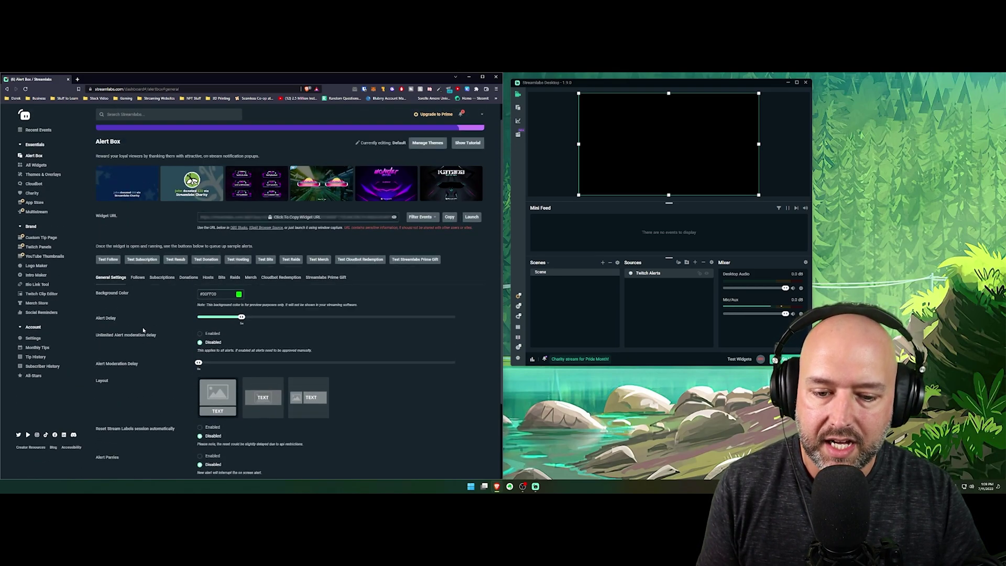
left_click(137, 297)
scroll(147, 419, "down", 2)
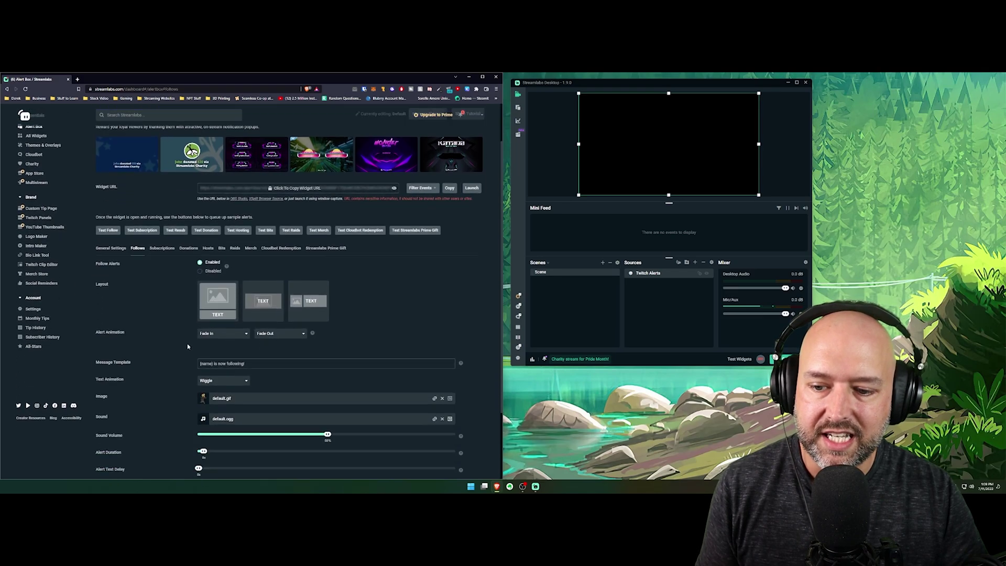
scroll(216, 315, "up", 2)
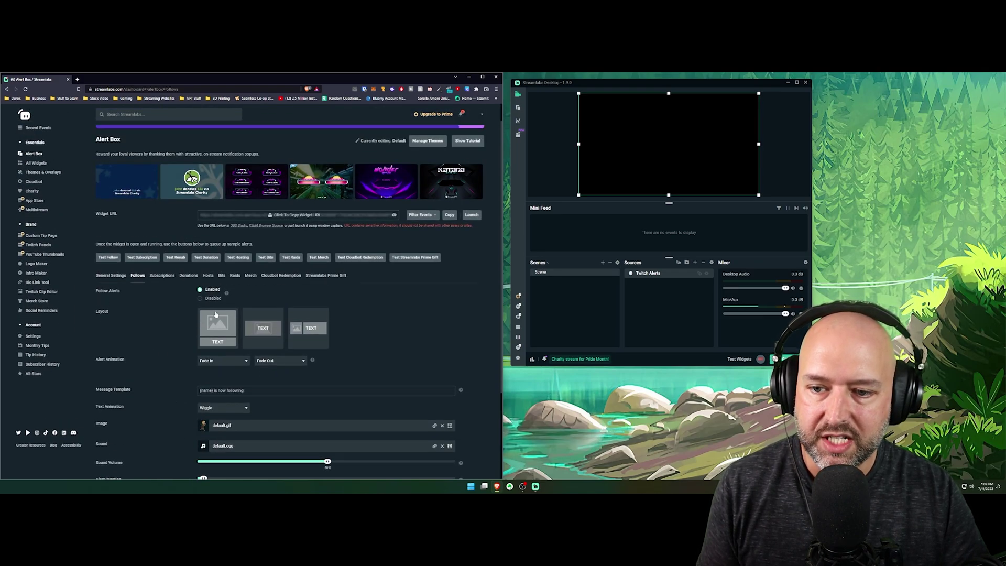
left_click(189, 276)
scroll(159, 368, "down", 4)
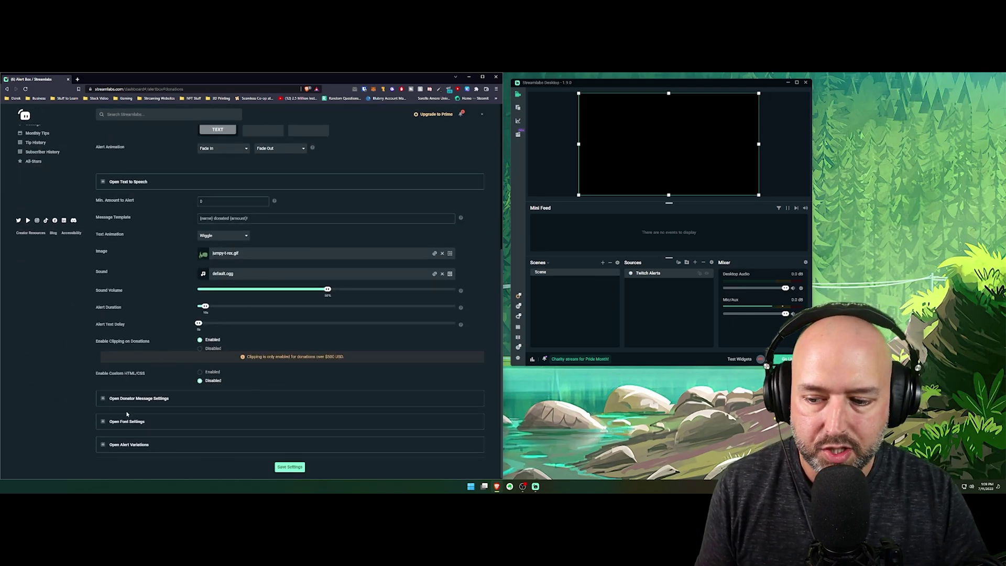
scroll(129, 446, "up", 4)
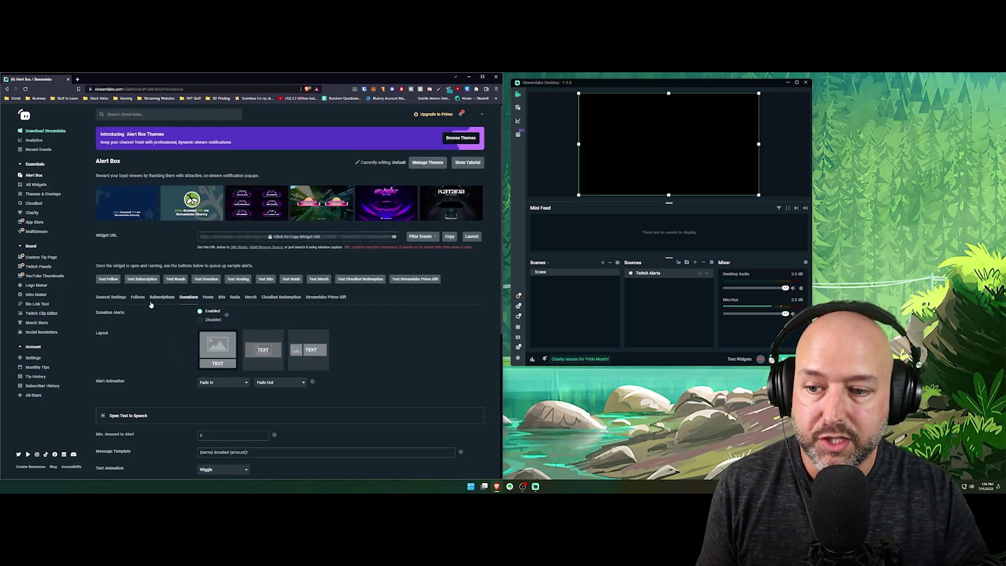
left_click(160, 297)
scroll(132, 443, "down", 4)
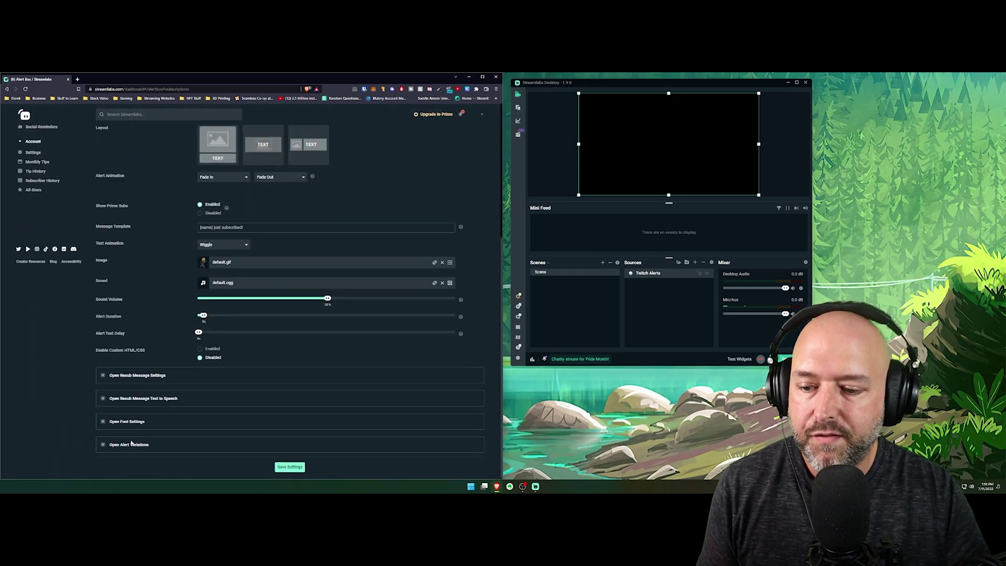
Step: Start a default subscription variation, check its Randomly condition, then cancel it unsaved
left_click(103, 445)
scroll(149, 393, "down", 2)
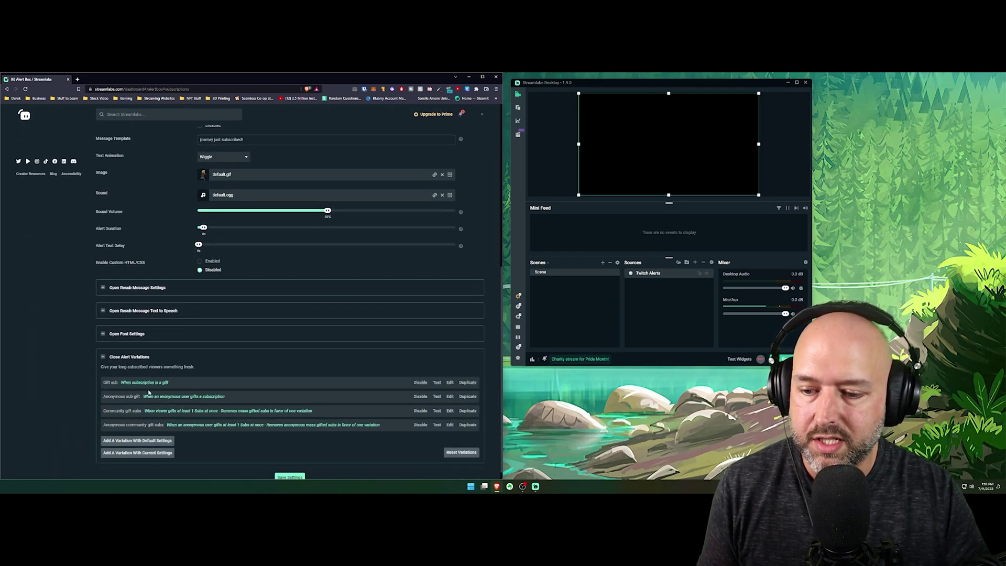
left_click(133, 441)
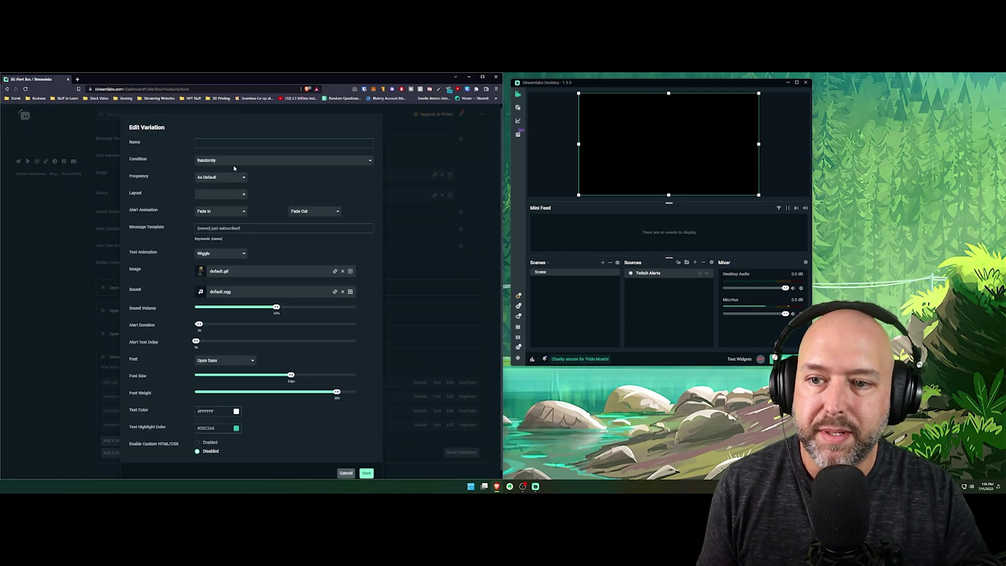
left_click(233, 167)
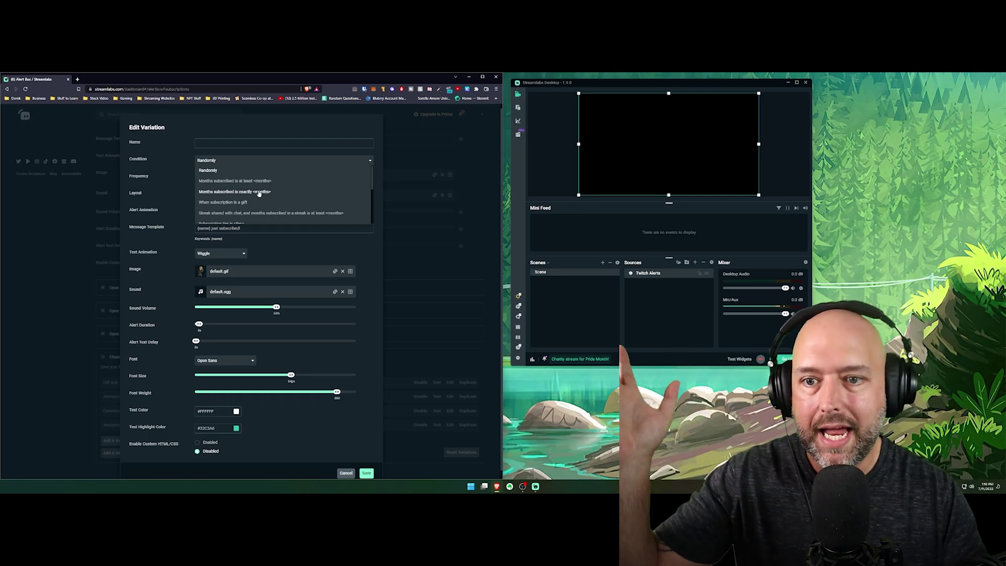
left_click(271, 134)
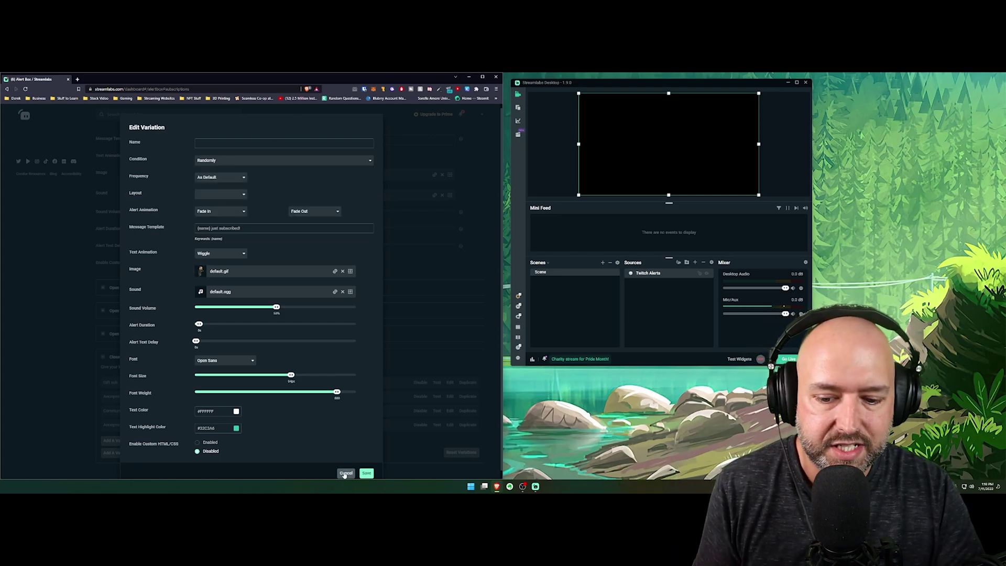
left_click(345, 474)
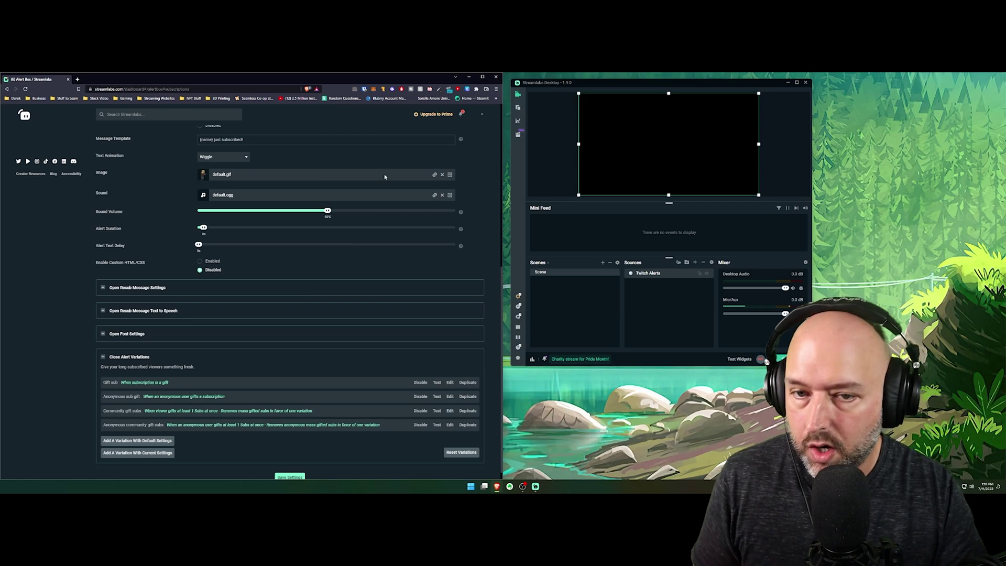